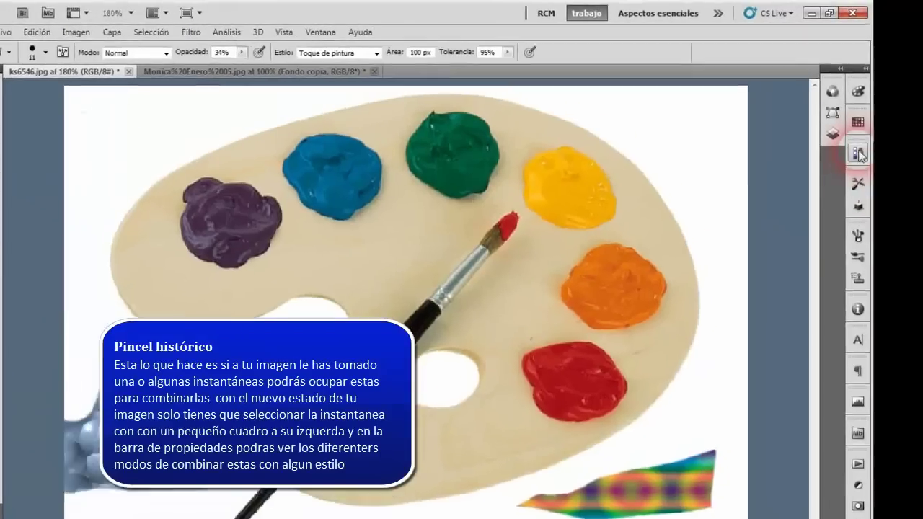
# Paint Corto apretado Art History Brush strokes across the palette's top, sourced from Instantánea 1
pyautogui.click(862, 141)
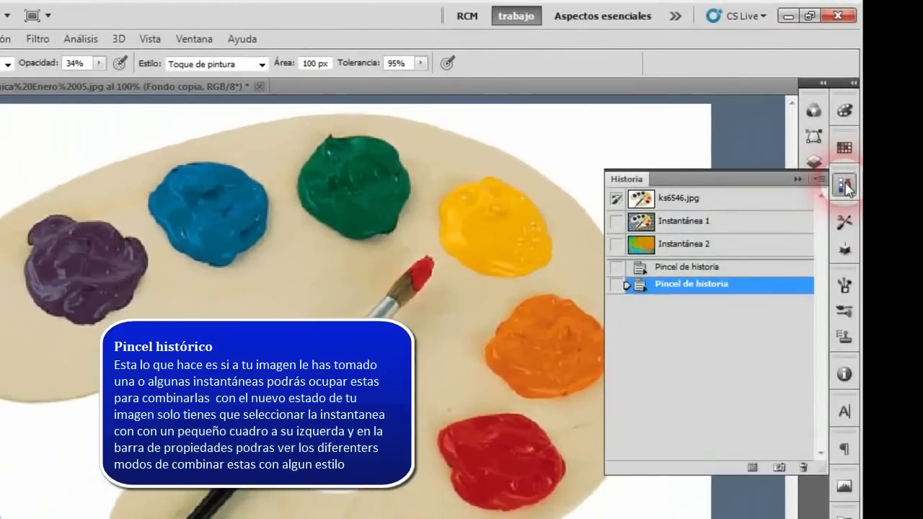
pyautogui.click(621, 221)
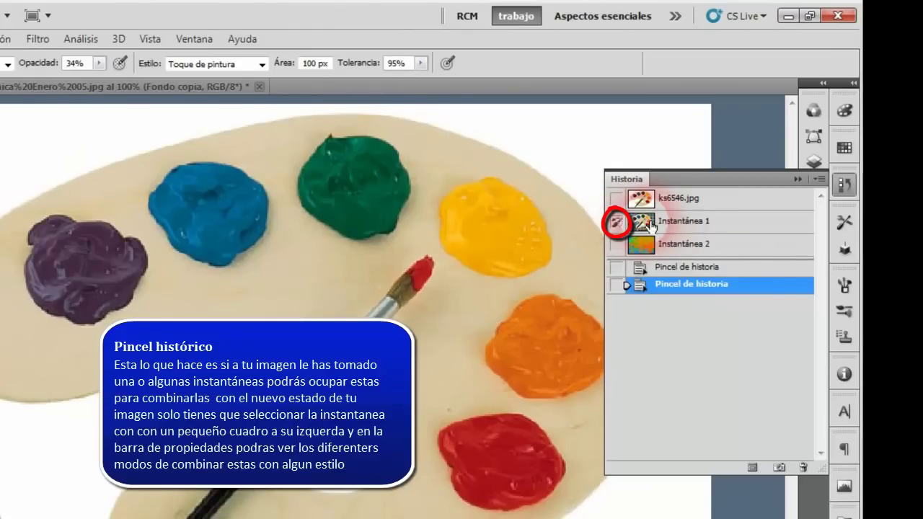
pyautogui.click(264, 66)
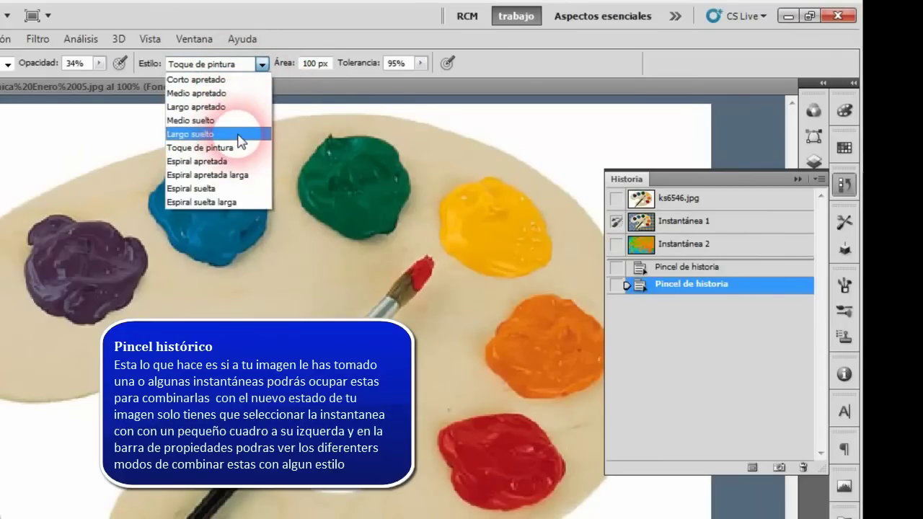
pyautogui.click(238, 80)
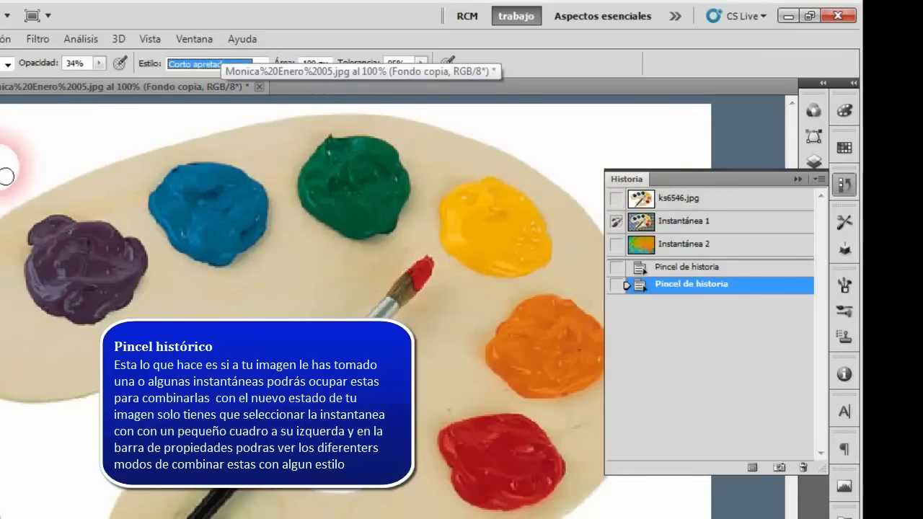
pyautogui.moveTo(8, 151)
pyautogui.mouseDown()
pyautogui.moveTo(357, 118)
pyautogui.moveTo(649, 148)
pyautogui.moveTo(643, 136)
pyautogui.mouseUp()
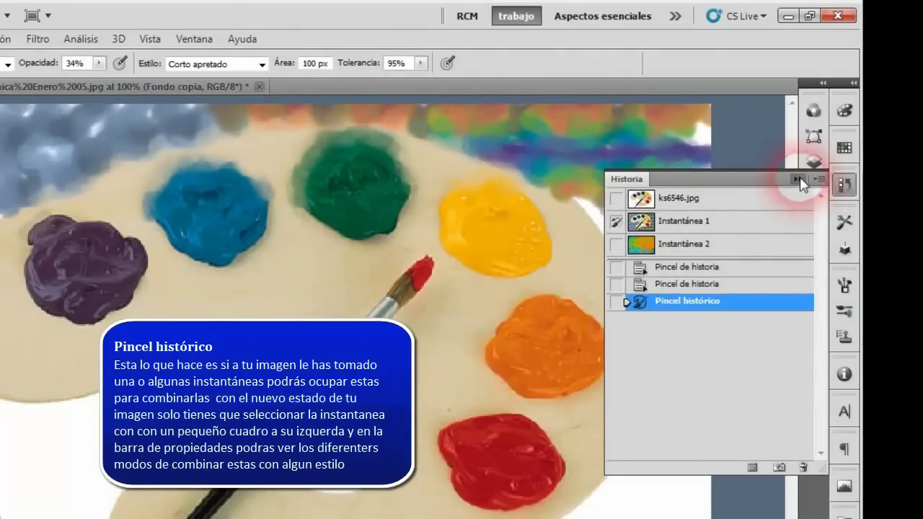
pyautogui.click(797, 179)
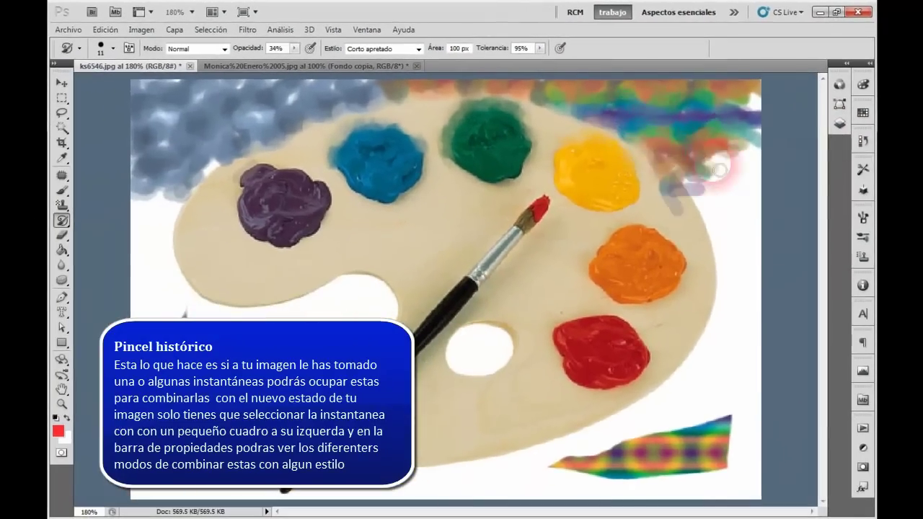
# Smear art-history strokes down the right, left and top-left areas, then undo most with Ctrl+Alt+Z
pyautogui.moveTo(719, 169)
pyautogui.mouseDown()
pyautogui.moveTo(721, 245)
pyautogui.moveTo(692, 404)
pyautogui.moveTo(751, 394)
pyautogui.moveTo(696, 310)
pyautogui.moveTo(620, 468)
pyautogui.moveTo(433, 476)
pyautogui.moveTo(606, 484)
pyautogui.moveTo(340, 497)
pyautogui.mouseUp()
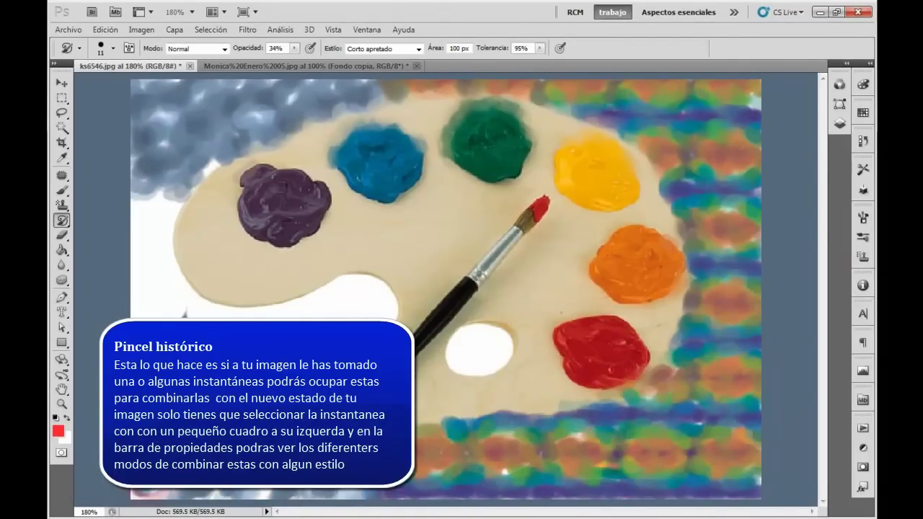
pyautogui.moveTo(216, 317)
pyautogui.mouseDown()
pyautogui.moveTo(159, 231)
pyautogui.moveTo(152, 180)
pyautogui.moveTo(216, 252)
pyautogui.moveTo(355, 191)
pyautogui.moveTo(555, 160)
pyautogui.moveTo(605, 317)
pyautogui.moveTo(495, 367)
pyautogui.moveTo(564, 235)
pyautogui.moveTo(402, 367)
pyautogui.moveTo(230, 367)
pyautogui.moveTo(329, 264)
pyautogui.moveTo(278, 143)
pyautogui.moveTo(642, 303)
pyautogui.moveTo(505, 319)
pyautogui.moveTo(428, 195)
pyautogui.moveTo(333, 424)
pyautogui.moveTo(552, 274)
pyautogui.moveTo(588, 227)
pyautogui.mouseUp()
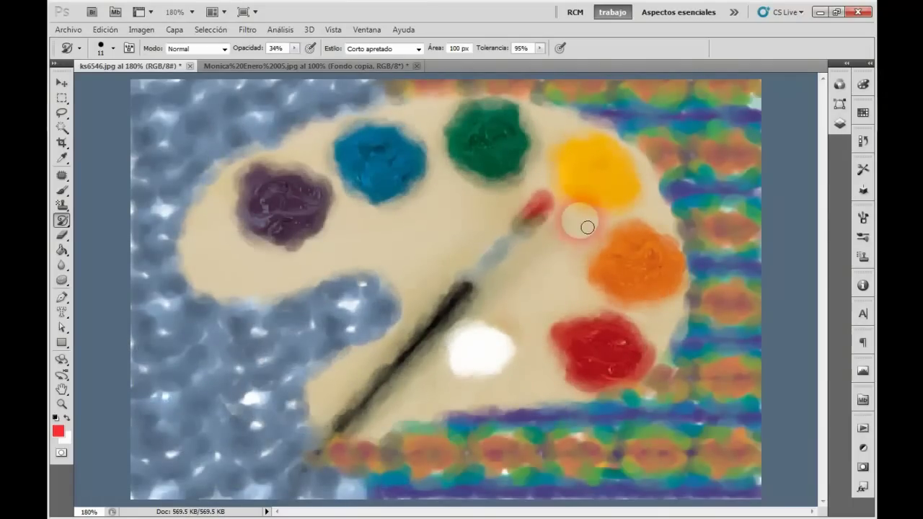
pyautogui.moveTo(502, 198); pyautogui.dragTo(208, 95)
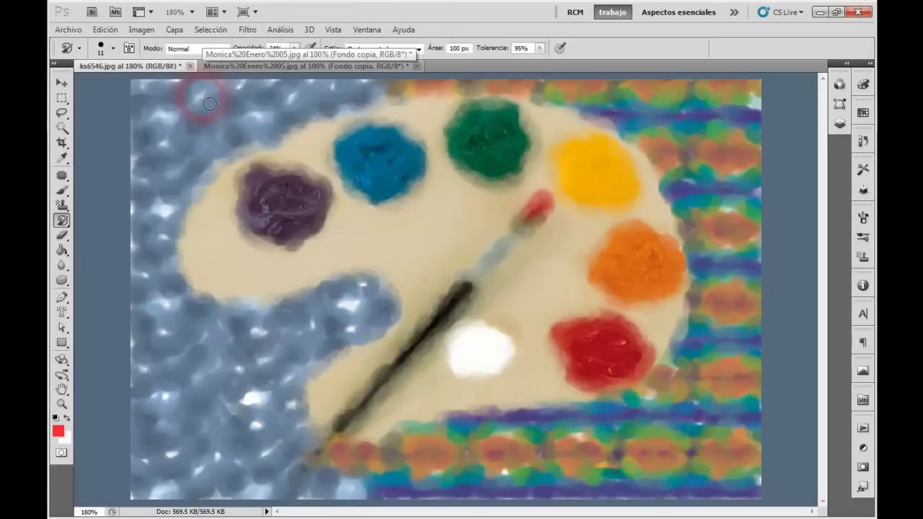
pyautogui.hotkey('ctrl', 'alt', 'z')
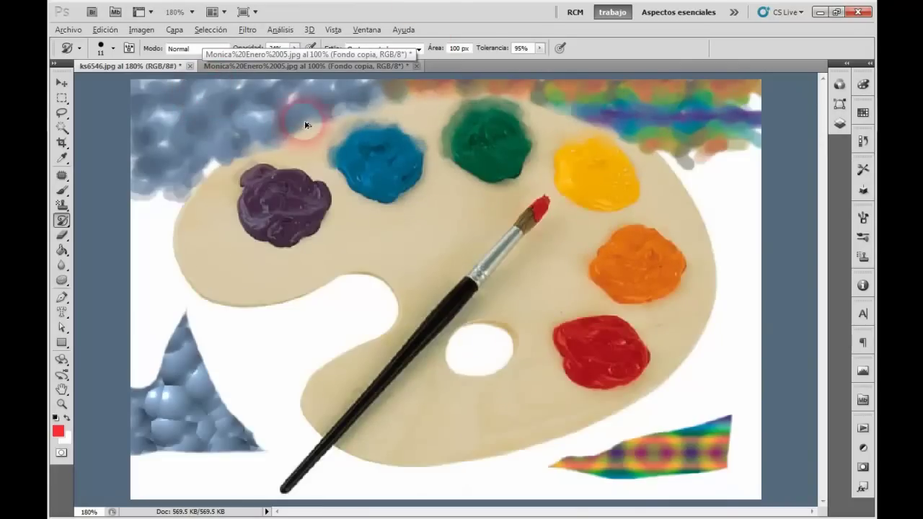
# Undo the remaining strokes, switch the brush style to Toque de pintura, and paint a dotted stroke across the top
pyautogui.hotkey('ctrl', 'alt', 'z')
pyautogui.click(417, 49)
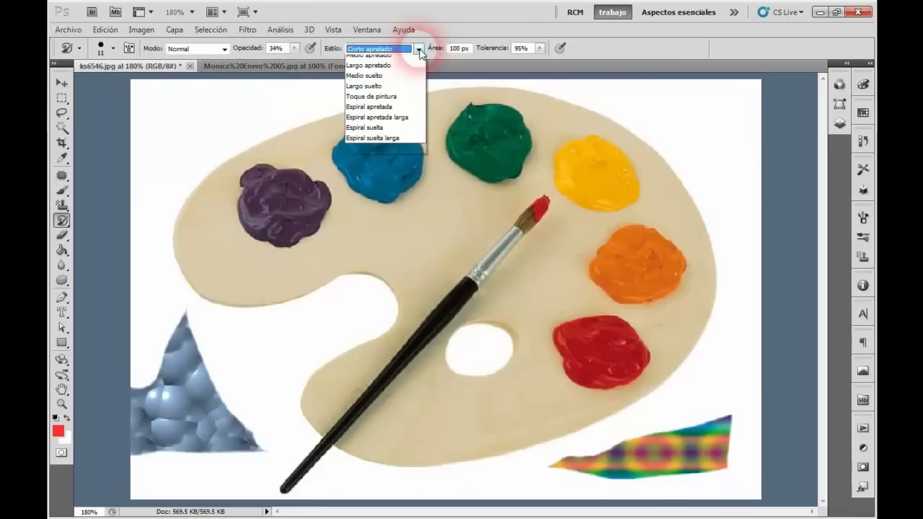
pyautogui.click(389, 113)
pyautogui.moveTo(148, 128)
pyautogui.mouseDown()
pyautogui.moveTo(288, 103)
pyautogui.moveTo(557, 124)
pyautogui.moveTo(750, 100)
pyautogui.moveTo(713, 309)
pyautogui.moveTo(721, 432)
pyautogui.moveTo(644, 460)
pyautogui.moveTo(548, 426)
pyautogui.moveTo(628, 206)
pyautogui.moveTo(426, 159)
pyautogui.moveTo(242, 269)
pyautogui.moveTo(144, 382)
pyautogui.moveTo(180, 170)
pyautogui.moveTo(231, 476)
pyautogui.moveTo(168, 361)
pyautogui.moveTo(461, 286)
pyautogui.moveTo(393, 493)
pyautogui.moveTo(383, 439)
pyautogui.moveTo(595, 468)
pyautogui.moveTo(390, 433)
pyautogui.moveTo(480, 371)
pyautogui.moveTo(625, 154)
pyautogui.moveTo(235, 191)
pyautogui.moveTo(606, 211)
pyautogui.moveTo(463, 410)
pyautogui.moveTo(445, 145)
pyautogui.moveTo(366, 428)
pyautogui.moveTo(707, 254)
pyautogui.mouseUp()
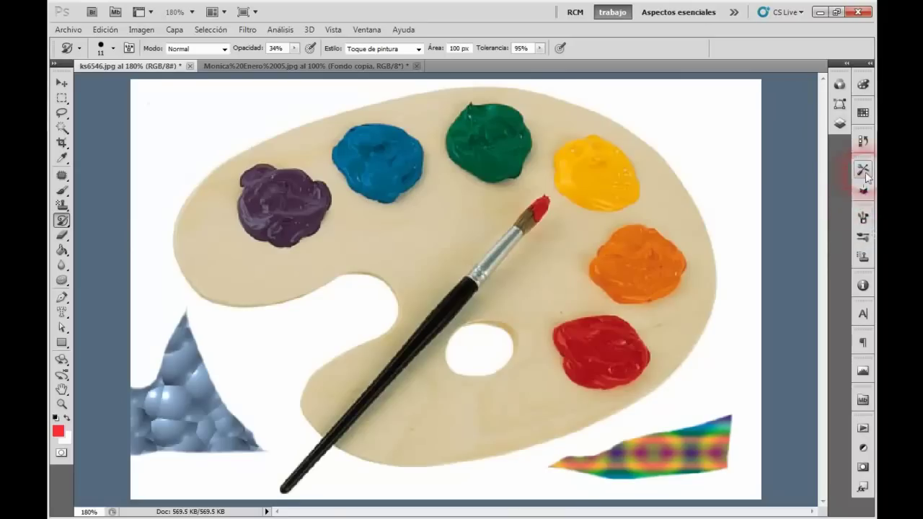
pyautogui.click(860, 142)
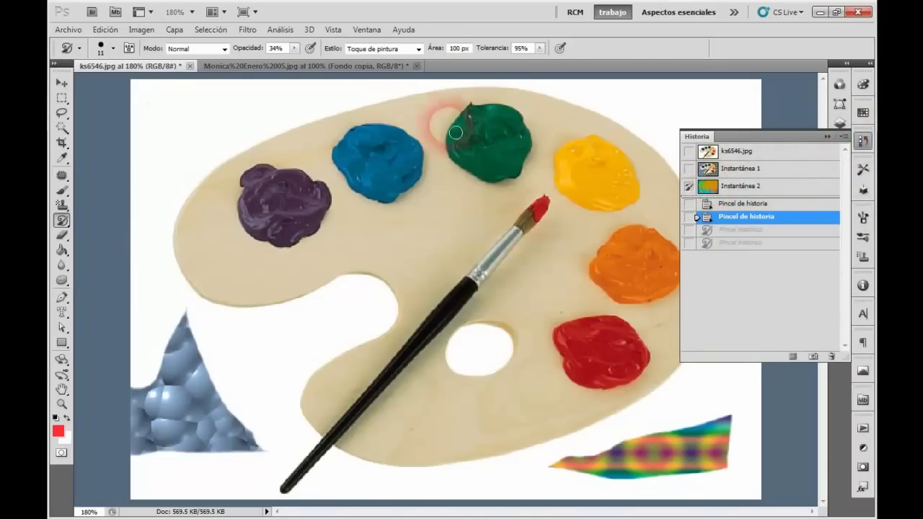
# Dab grey strokes over the purple, blue, green, yellow, orange and red blobs, then step back to the fourth dabbing state
pyautogui.moveTo(190, 117)
pyautogui.mouseDown()
pyautogui.moveTo(646, 102)
pyautogui.moveTo(742, 267)
pyautogui.moveTo(700, 486)
pyautogui.moveTo(466, 463)
pyautogui.moveTo(250, 460)
pyautogui.moveTo(134, 298)
pyautogui.moveTo(166, 166)
pyautogui.moveTo(325, 264)
pyautogui.moveTo(324, 339)
pyautogui.moveTo(288, 249)
pyautogui.mouseUp()
pyautogui.moveTo(281, 202); pyautogui.dragTo(277, 199)
pyautogui.moveTo(382, 155)
pyautogui.mouseDown()
pyautogui.moveTo(398, 170)
pyautogui.moveTo(389, 164)
pyautogui.mouseUp()
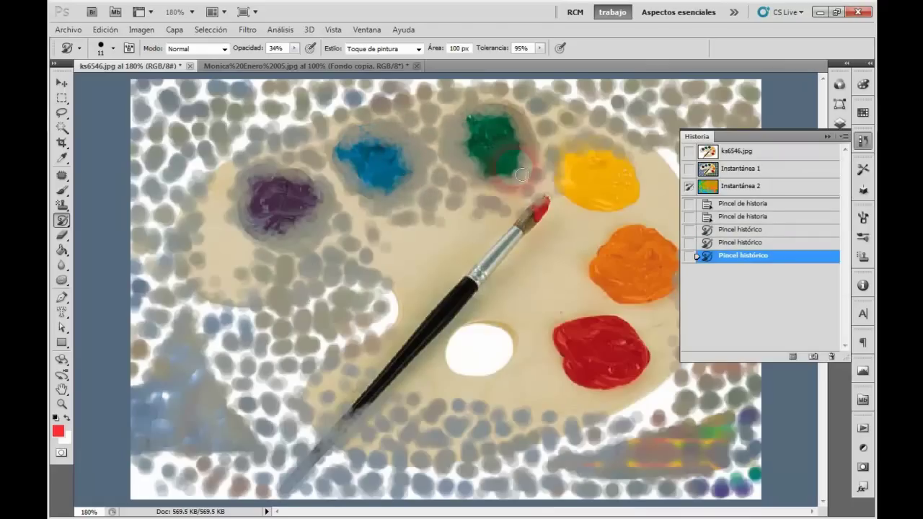
pyautogui.moveTo(491, 137); pyautogui.dragTo(505, 155)
pyautogui.moveTo(591, 174); pyautogui.dragTo(614, 214)
pyautogui.moveTo(635, 252); pyautogui.dragTo(649, 267)
pyautogui.moveTo(614, 305)
pyautogui.mouseDown()
pyautogui.moveTo(577, 370)
pyautogui.moveTo(563, 360)
pyautogui.mouseUp()
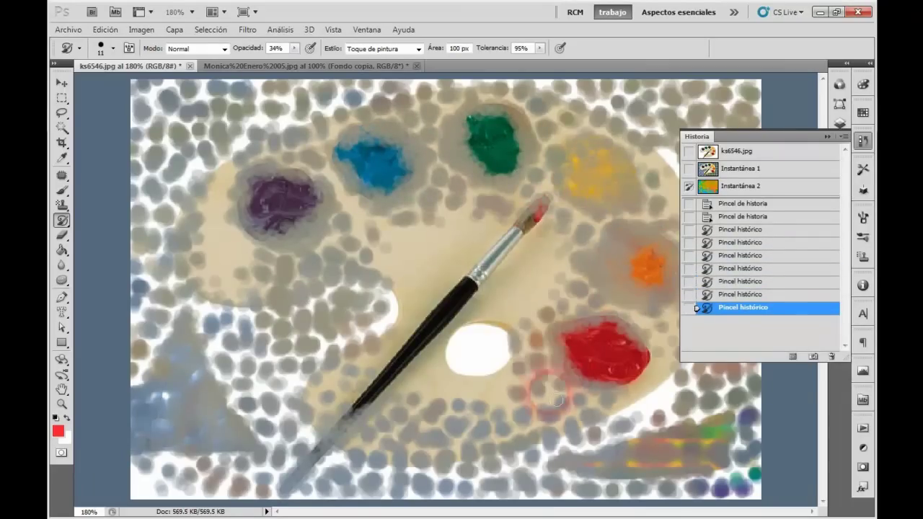
pyautogui.moveTo(328, 436)
pyautogui.mouseDown()
pyautogui.moveTo(344, 447)
pyautogui.moveTo(159, 472)
pyautogui.moveTo(151, 230)
pyautogui.moveTo(404, 94)
pyautogui.moveTo(751, 115)
pyautogui.moveTo(786, 440)
pyautogui.moveTo(762, 449)
pyautogui.mouseUp()
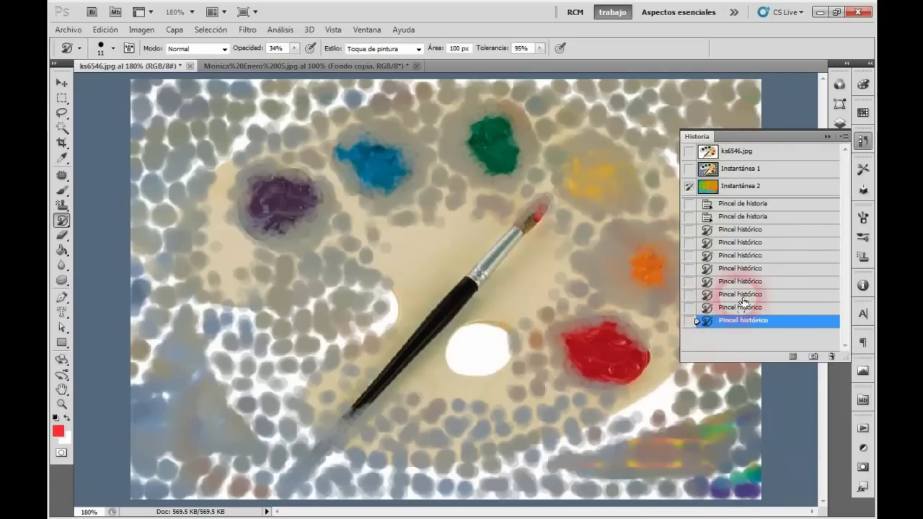
pyautogui.click(753, 231)
# Redo to the latest dabbing state, then collapse the History and Layers panels
pyautogui.click(750, 270)
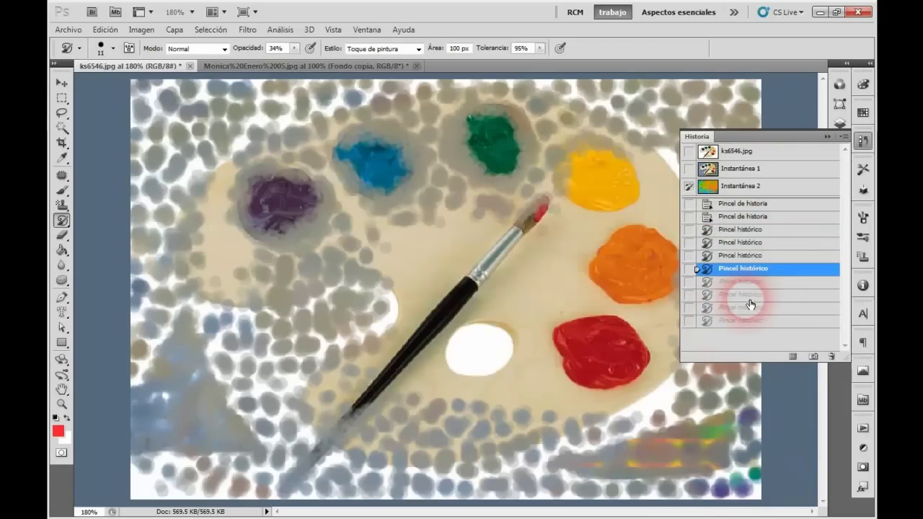
pyautogui.hotkey('ctrl', 'shift', 'z')
pyautogui.hotkey('ctrl', 'shift', 'z')
pyautogui.hotkey('ctrl', 'shift', 'z')
pyautogui.hotkey('ctrl', 'shift', 'z')
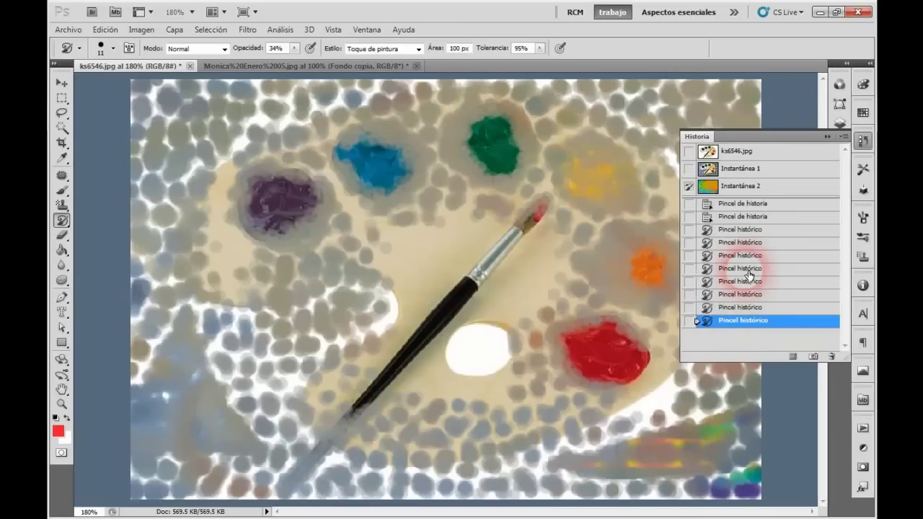
pyautogui.click(829, 137)
pyautogui.click(839, 126)
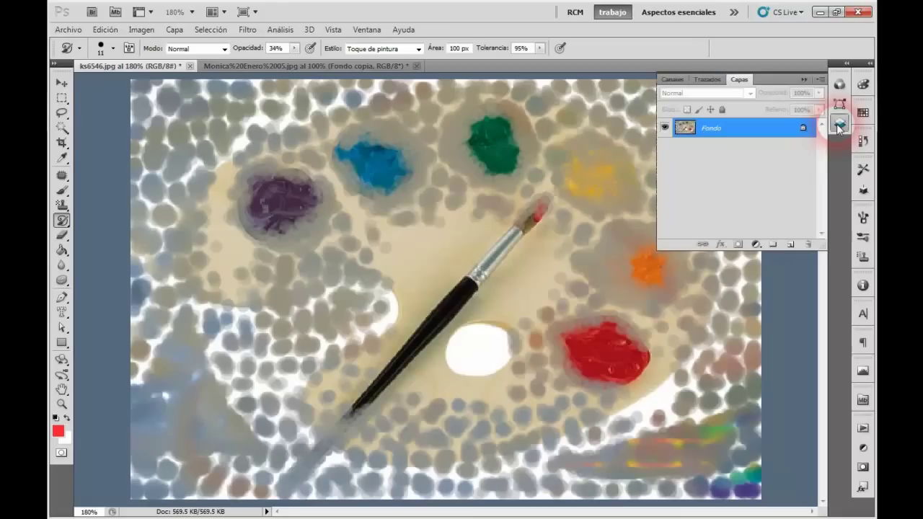
pyautogui.click(837, 126)
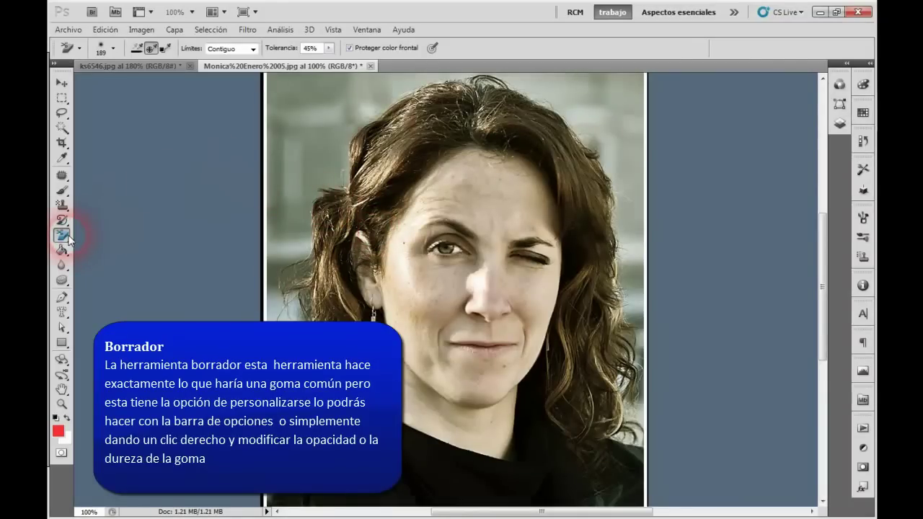
# Erase along the portrait's left edge with the standard Eraser in Cuadrado mode
pyautogui.rightClick(68, 240)
pyautogui.click(98, 234)
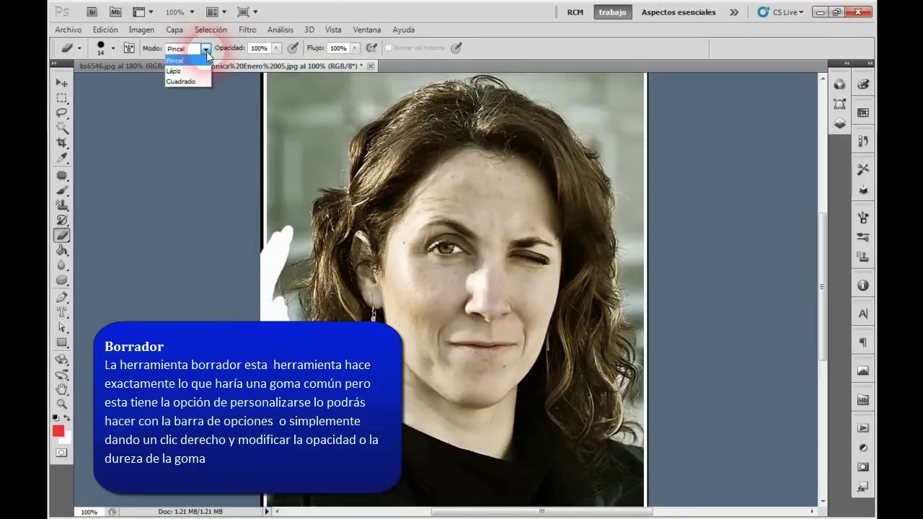
pyautogui.click(189, 81)
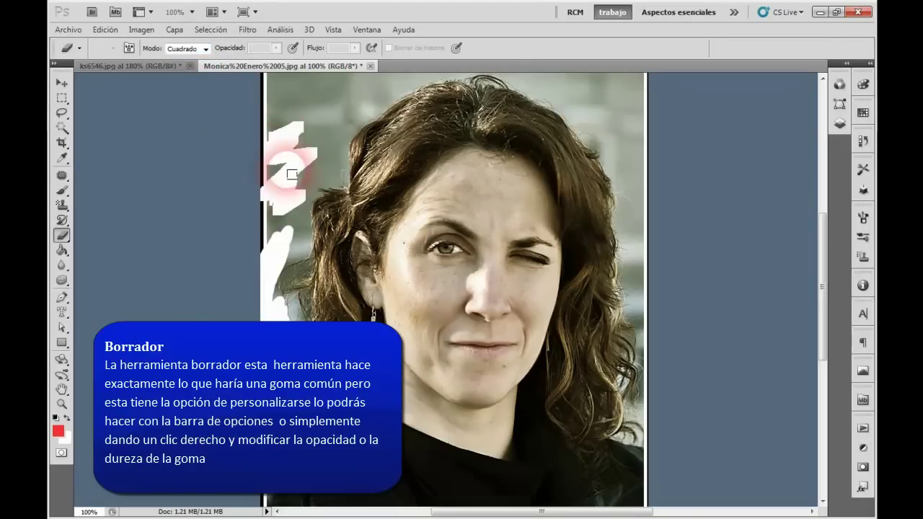
pyautogui.moveTo(266, 265); pyautogui.dragTo(286, 159)
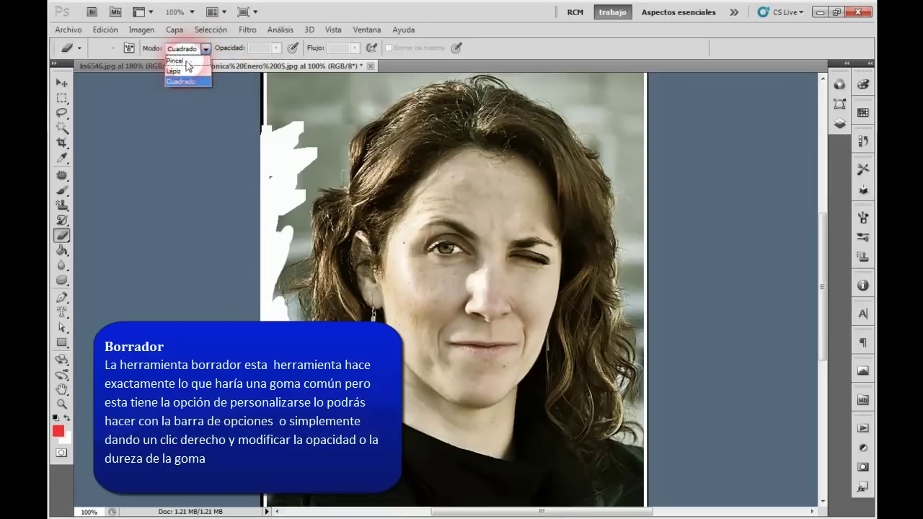
# Switch to Pincel mode, erase a faint 49% opacity stroke at the top, then raise opacity toward 100%
pyautogui.click(186, 62)
pyautogui.click(276, 50)
pyautogui.moveTo(245, 71); pyautogui.dragTo(243, 71)
pyautogui.moveTo(283, 92)
pyautogui.mouseDown()
pyautogui.moveTo(324, 93)
pyautogui.moveTo(313, 125)
pyautogui.mouseUp()
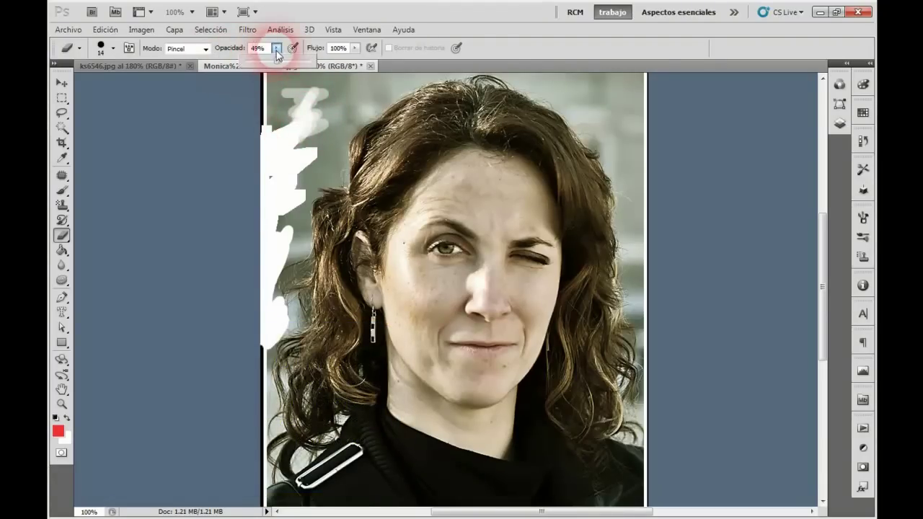
pyautogui.moveTo(274, 65); pyautogui.dragTo(293, 65)
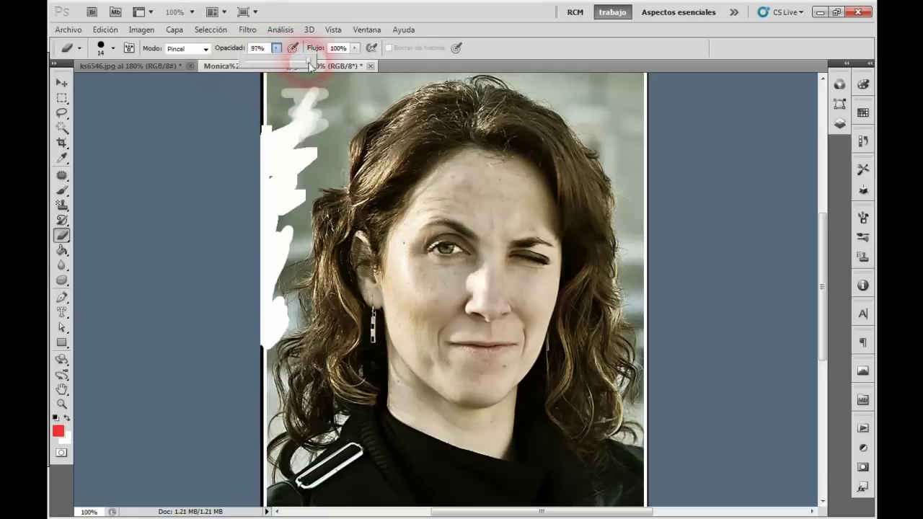
pyautogui.moveTo(305, 119); pyautogui.dragTo(301, 136)
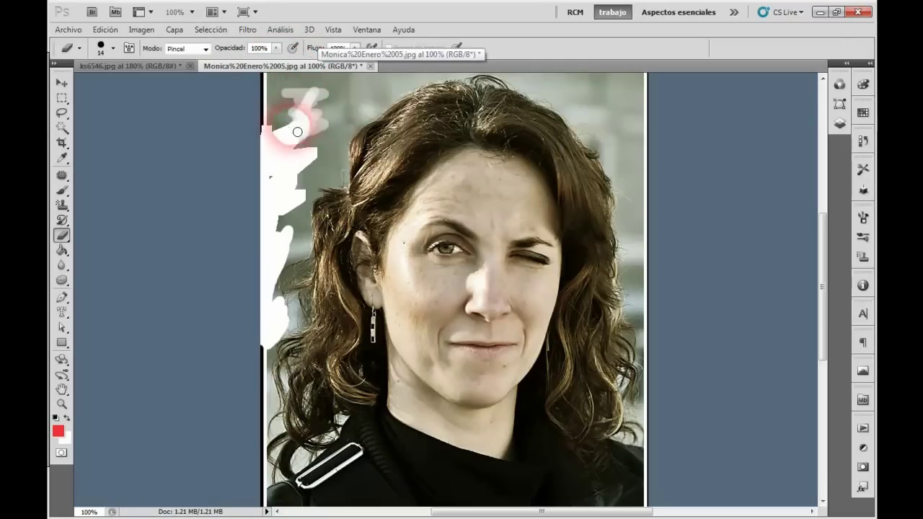
# Set the eraser to 87 px and erase the top-left background to white
pyautogui.rightClick(336, 132)
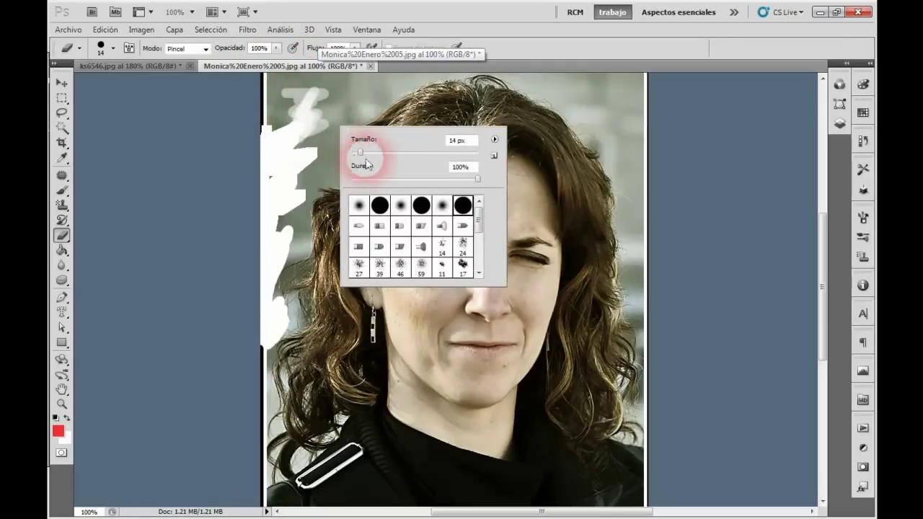
pyautogui.moveTo(361, 153); pyautogui.dragTo(431, 153)
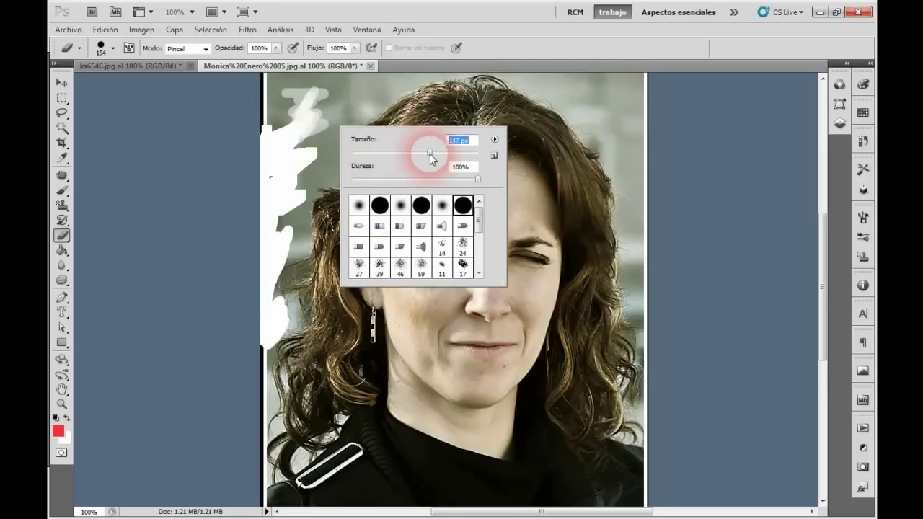
pyautogui.moveTo(431, 155); pyautogui.dragTo(404, 153)
pyautogui.click(277, 109)
pyautogui.moveTo(277, 108)
pyautogui.mouseDown()
pyautogui.moveTo(288, 93)
pyautogui.moveTo(317, 155)
pyautogui.moveTo(288, 79)
pyautogui.moveTo(355, 107)
pyautogui.moveTo(454, 101)
pyautogui.moveTo(642, 124)
pyautogui.moveTo(649, 140)
pyautogui.mouseUp()
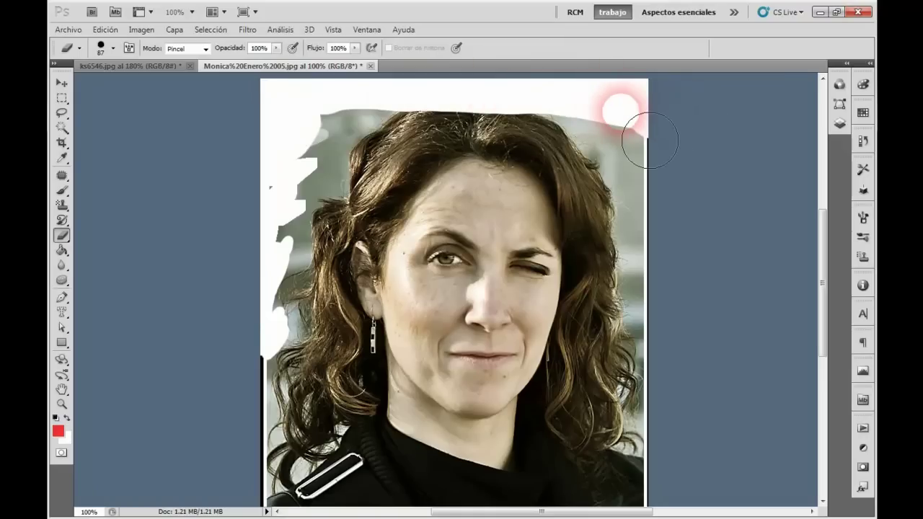
pyautogui.hotkey('ctrl', 'z')
pyautogui.moveTo(278, 93)
pyautogui.mouseDown()
pyautogui.moveTo(340, 62)
pyautogui.moveTo(433, 98)
pyautogui.moveTo(461, 68)
pyautogui.moveTo(541, 68)
pyautogui.moveTo(666, 113)
pyautogui.moveTo(725, 235)
pyautogui.mouseUp()
pyautogui.moveTo(399, 182)
pyautogui.mouseDown()
pyautogui.moveTo(305, 140)
pyautogui.moveTo(336, 139)
pyautogui.mouseUp()
# Adjust the eraser hardness and whiten the background along the top-right and both sides of the hair
pyautogui.rightClick(311, 112)
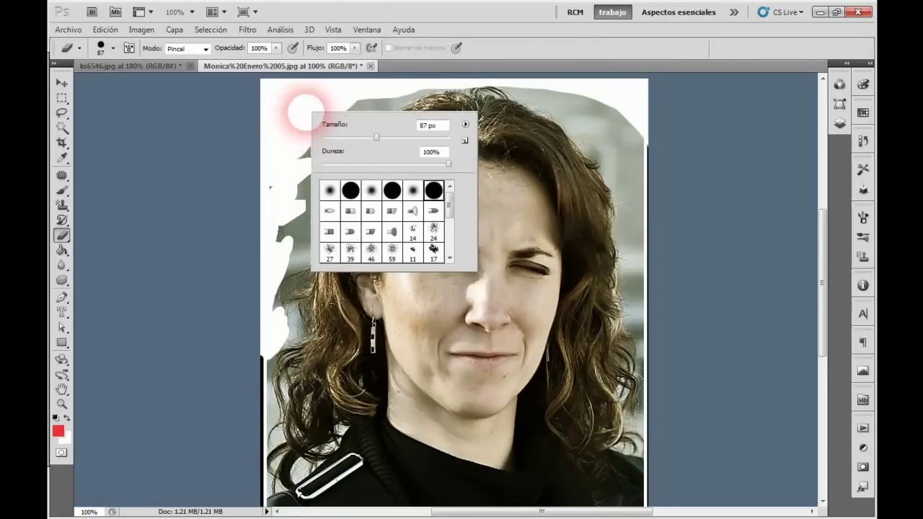
pyautogui.moveTo(411, 164)
pyautogui.mouseDown()
pyautogui.moveTo(445, 165)
pyautogui.moveTo(361, 165)
pyautogui.mouseUp()
pyautogui.click(602, 97)
pyautogui.moveTo(629, 126)
pyautogui.mouseDown()
pyautogui.moveTo(630, 148)
pyautogui.moveTo(597, 123)
pyautogui.moveTo(646, 167)
pyautogui.moveTo(669, 207)
pyautogui.moveTo(607, 124)
pyautogui.moveTo(530, 87)
pyautogui.moveTo(494, 82)
pyautogui.moveTo(564, 96)
pyautogui.moveTo(519, 83)
pyautogui.moveTo(531, 88)
pyautogui.moveTo(464, 92)
pyautogui.moveTo(363, 141)
pyautogui.moveTo(423, 82)
pyautogui.moveTo(361, 124)
pyautogui.moveTo(402, 93)
pyautogui.moveTo(397, 117)
pyautogui.moveTo(366, 143)
pyautogui.moveTo(292, 285)
pyautogui.moveTo(309, 241)
pyautogui.moveTo(288, 339)
pyautogui.moveTo(264, 387)
pyautogui.mouseUp()
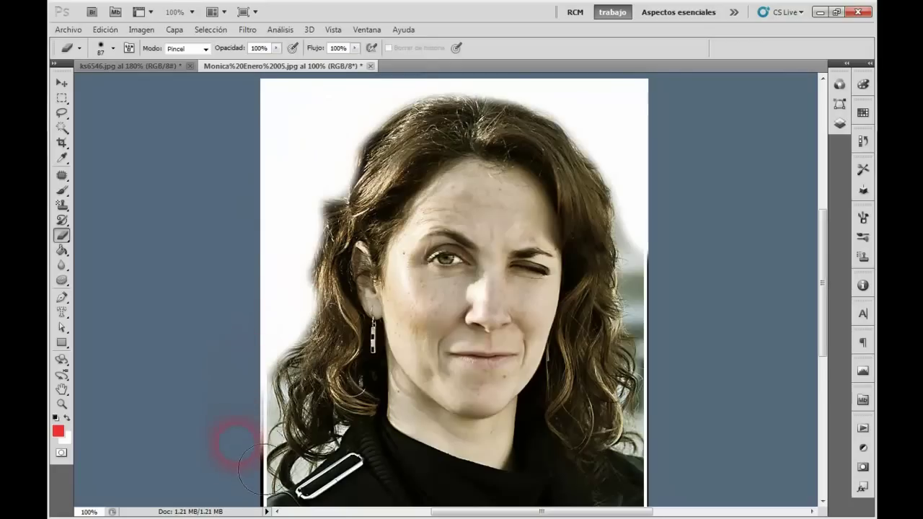
pyautogui.moveTo(636, 226)
pyautogui.mouseDown()
pyautogui.moveTo(628, 233)
pyautogui.moveTo(651, 323)
pyautogui.moveTo(647, 436)
pyautogui.mouseUp()
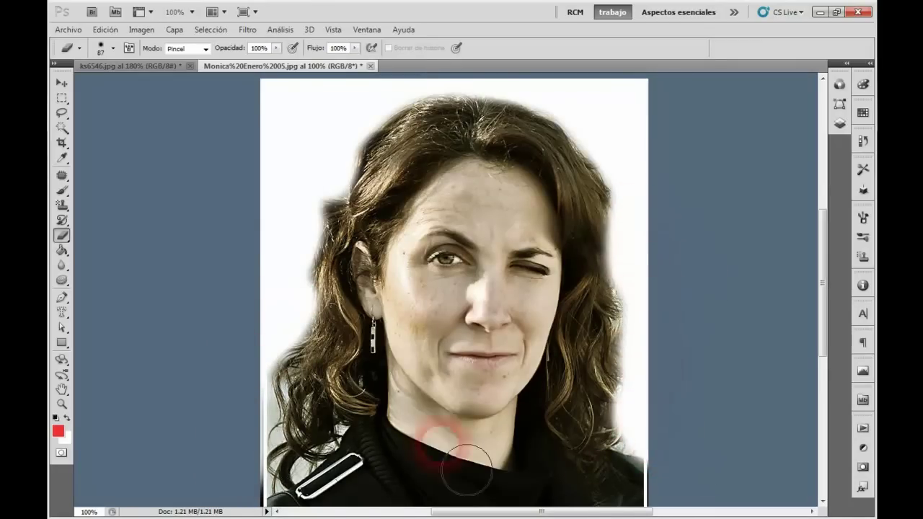
pyautogui.moveTo(290, 427)
pyautogui.mouseDown()
pyautogui.moveTo(259, 469)
pyautogui.moveTo(263, 415)
pyautogui.moveTo(325, 190)
pyautogui.mouseUp()
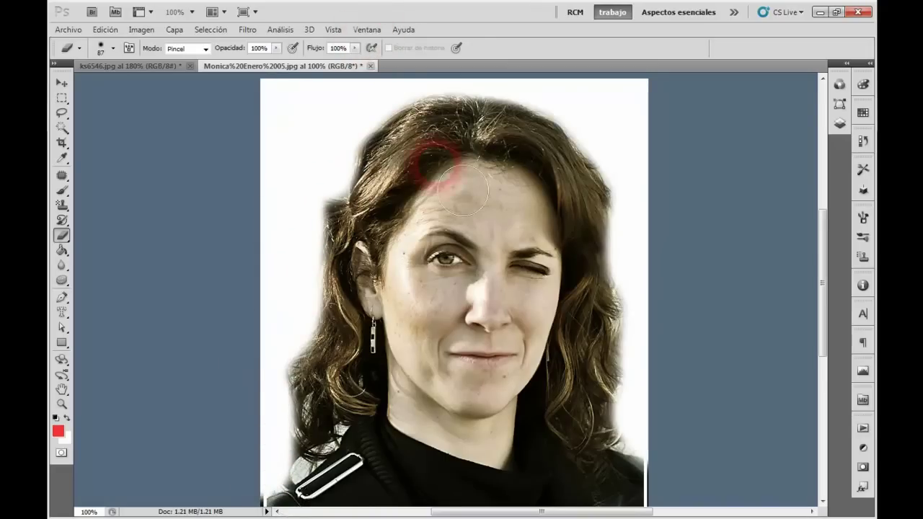
pyautogui.scroll(-2, 443, 329)
pyautogui.scroll(1, 473, 357)
pyautogui.moveTo(273, 167); pyautogui.dragTo(298, 195)
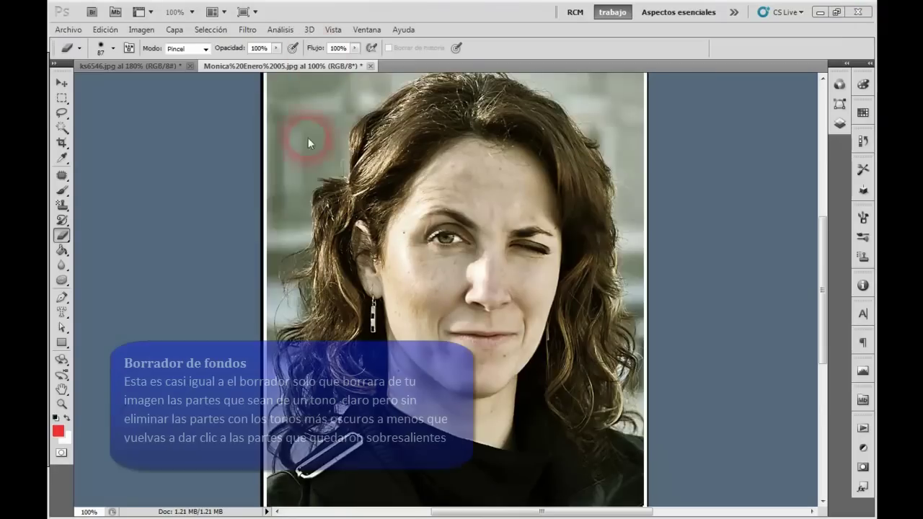
# With the Background Eraser at 82% spacing, erase the top-left background and beside the hair
pyautogui.rightClick(63, 236)
pyautogui.click(123, 243)
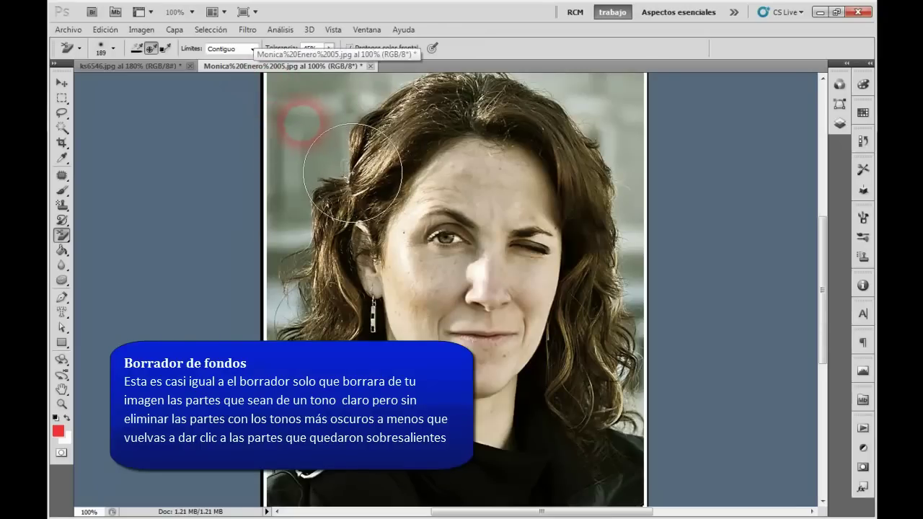
pyautogui.rightClick(311, 122)
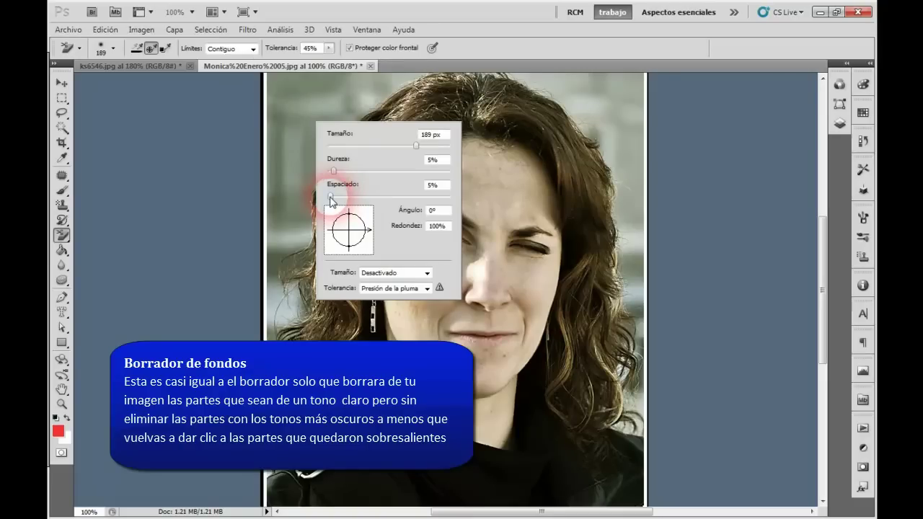
pyautogui.moveTo(330, 196); pyautogui.dragTo(380, 197)
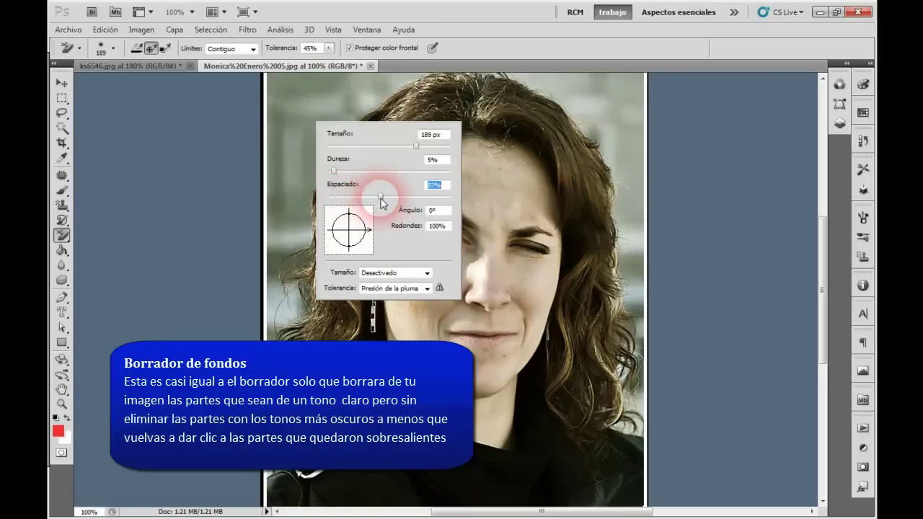
pyautogui.click(289, 93)
pyautogui.moveTo(289, 94); pyautogui.dragTo(332, 108)
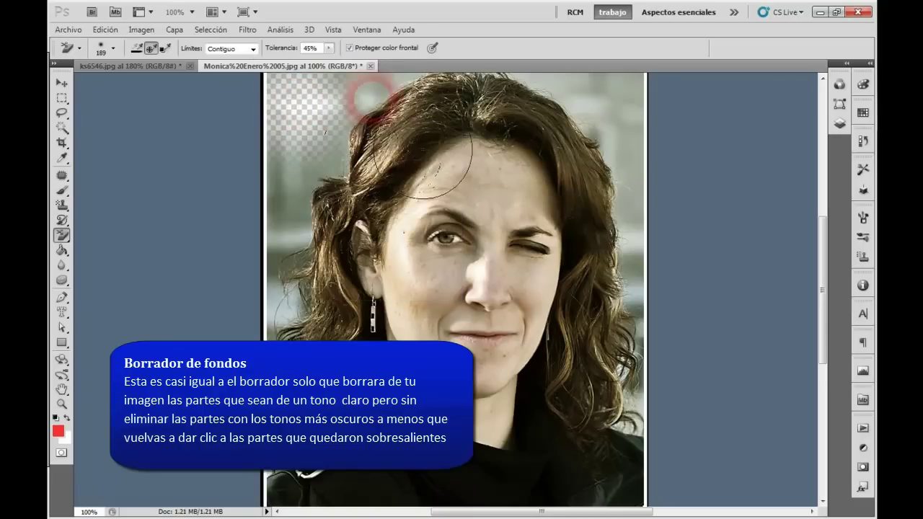
pyautogui.click(508, 97)
pyautogui.moveTo(559, 148)
pyautogui.mouseDown()
pyautogui.moveTo(707, 154)
pyautogui.moveTo(700, 309)
pyautogui.moveTo(684, 378)
pyautogui.moveTo(680, 320)
pyautogui.moveTo(628, 154)
pyautogui.moveTo(378, 223)
pyautogui.moveTo(310, 325)
pyautogui.mouseUp()
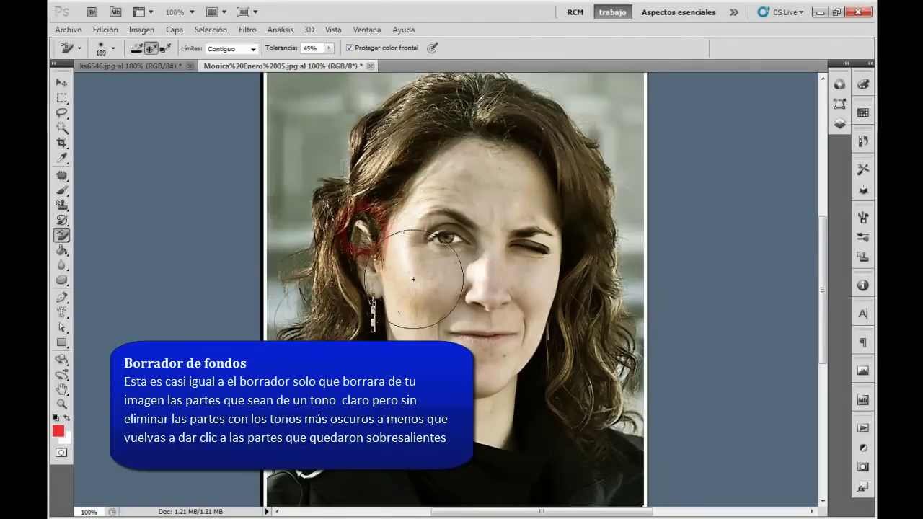
# Lower the spacing, set hardness 32% and size 140 px, then erase the top-left background
pyautogui.rightClick(361, 215)
pyautogui.moveTo(423, 289); pyautogui.dragTo(381, 288)
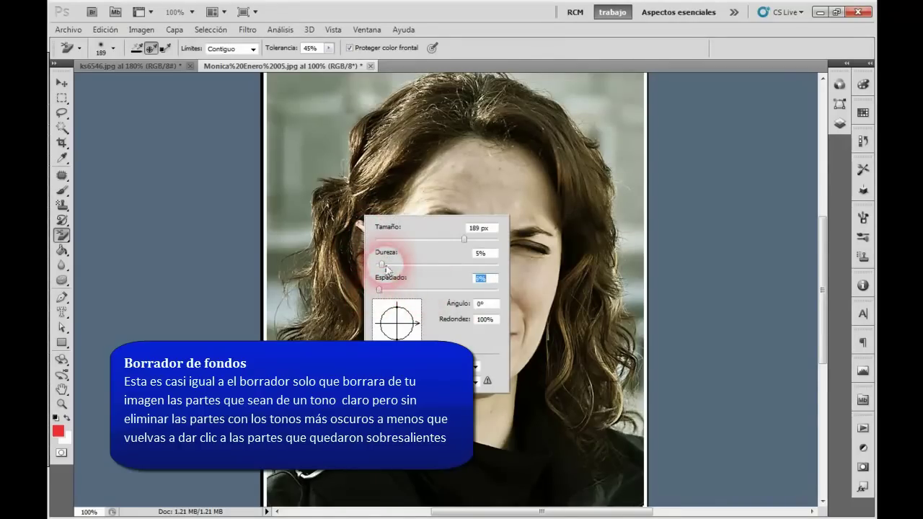
pyautogui.moveTo(382, 267); pyautogui.dragTo(415, 267)
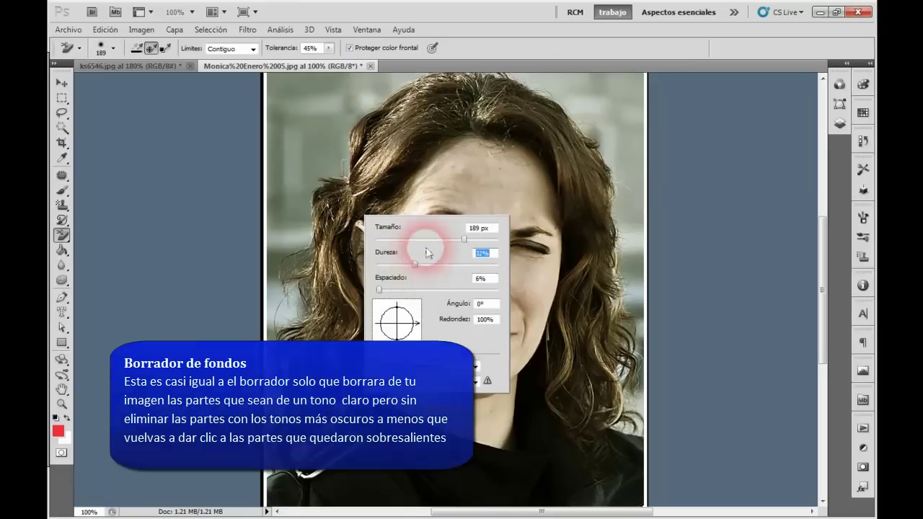
pyautogui.moveTo(455, 245); pyautogui.dragTo(449, 244)
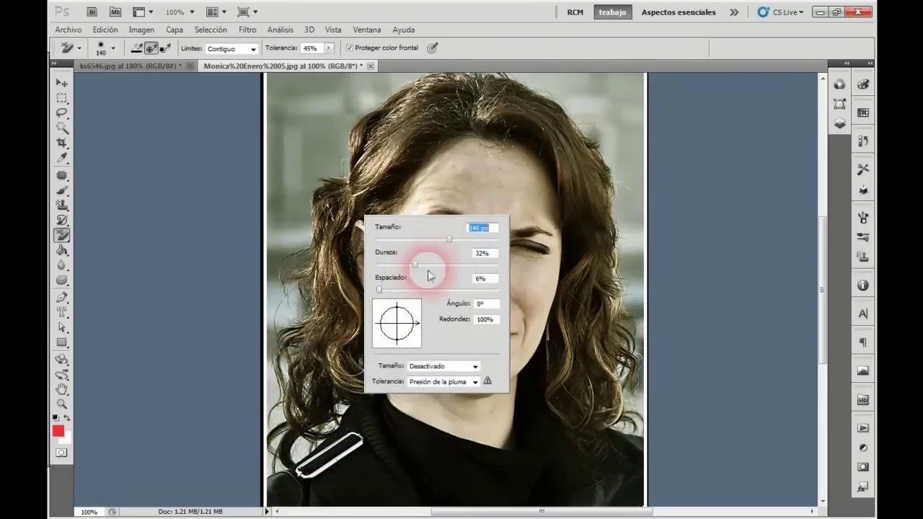
pyautogui.moveTo(306, 112); pyautogui.dragTo(305, 124)
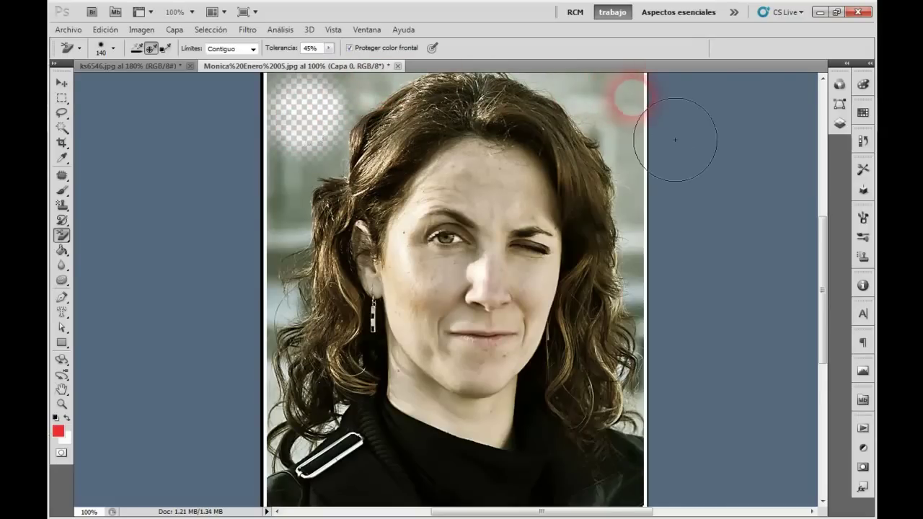
# Erase background around the hair and chin, raising Tolerancia to 87% then 100%
pyautogui.moveTo(630, 97); pyautogui.dragTo(289, 123)
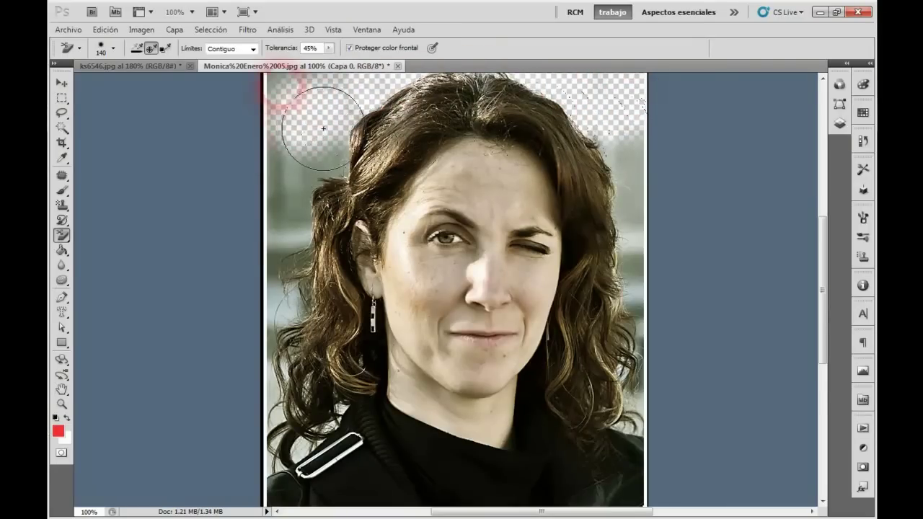
pyautogui.moveTo(329, 168); pyautogui.dragTo(288, 404)
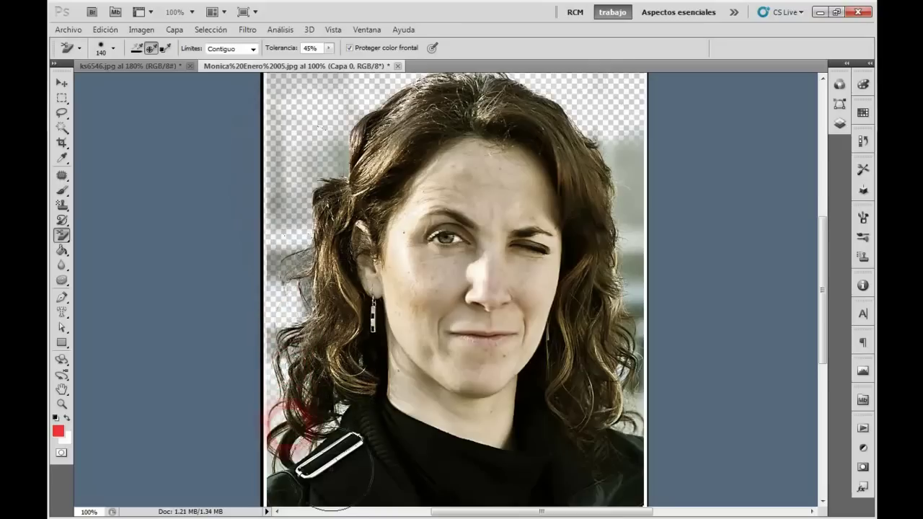
pyautogui.moveTo(381, 402)
pyautogui.mouseDown()
pyautogui.moveTo(505, 386)
pyautogui.moveTo(510, 215)
pyautogui.moveTo(687, 426)
pyautogui.moveTo(693, 252)
pyautogui.moveTo(673, 262)
pyautogui.moveTo(668, 367)
pyautogui.moveTo(677, 302)
pyautogui.moveTo(670, 196)
pyautogui.moveTo(363, 118)
pyautogui.moveTo(277, 353)
pyautogui.moveTo(303, 148)
pyautogui.moveTo(272, 247)
pyautogui.moveTo(429, 354)
pyautogui.moveTo(575, 321)
pyautogui.moveTo(523, 189)
pyautogui.moveTo(559, 184)
pyautogui.mouseUp()
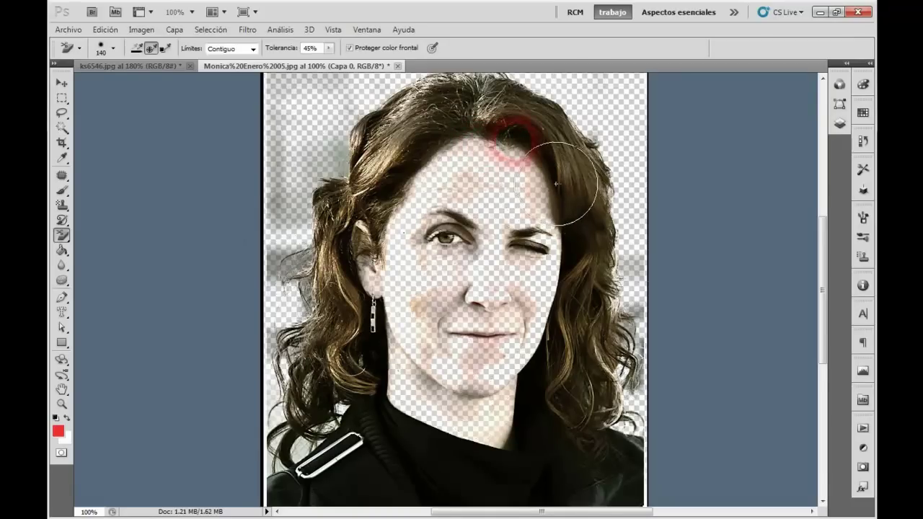
pyautogui.click(329, 49)
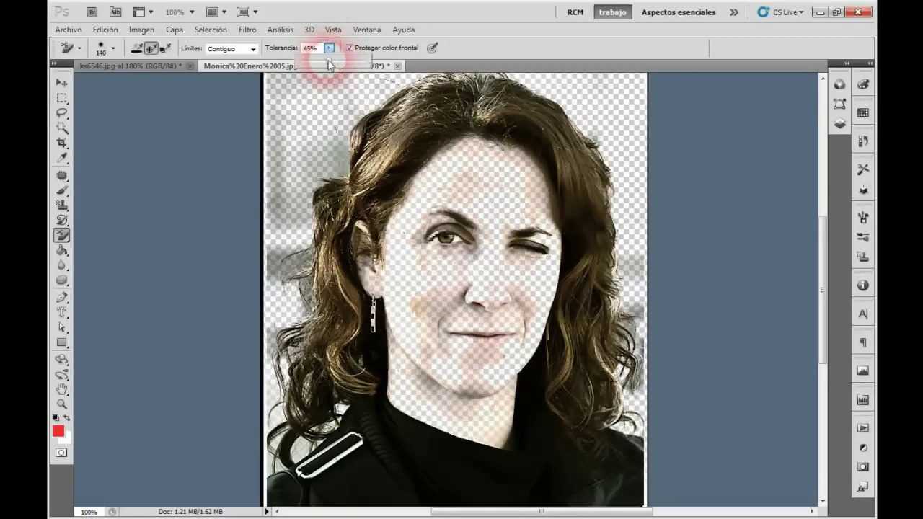
pyautogui.moveTo(332, 56); pyautogui.dragTo(343, 85)
pyautogui.moveTo(349, 144); pyautogui.dragTo(496, 157)
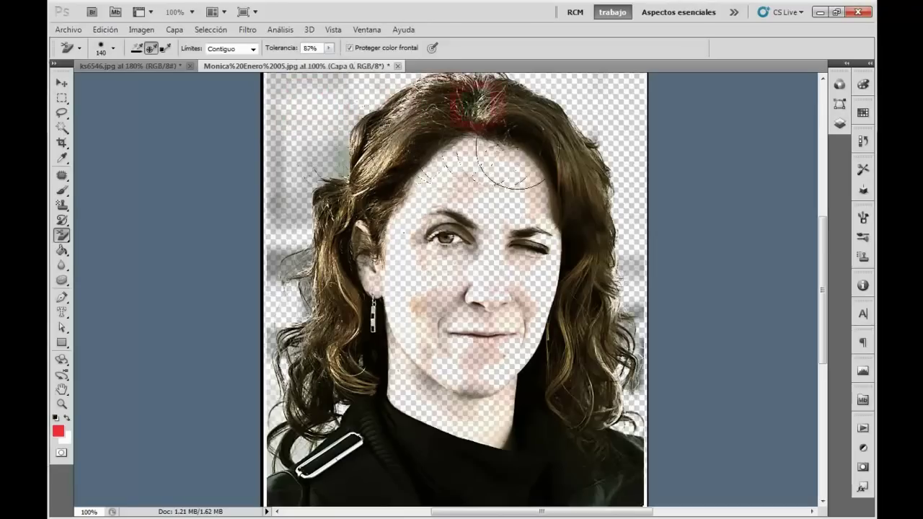
pyautogui.moveTo(328, 49); pyautogui.dragTo(348, 68)
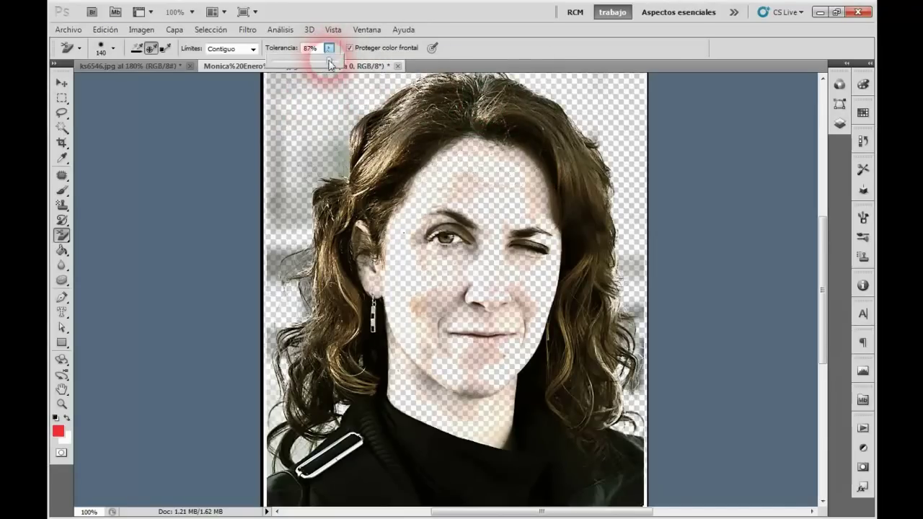
pyautogui.moveTo(299, 87)
pyautogui.mouseDown()
pyautogui.moveTo(575, 140)
pyautogui.moveTo(452, 258)
pyautogui.moveTo(499, 503)
pyautogui.moveTo(587, 259)
pyautogui.moveTo(412, 257)
pyautogui.moveTo(495, 404)
pyautogui.moveTo(577, 401)
pyautogui.moveTo(597, 453)
pyautogui.moveTo(680, 289)
pyautogui.moveTo(685, 505)
pyautogui.moveTo(425, 509)
pyautogui.moveTo(299, 470)
pyautogui.moveTo(309, 288)
pyautogui.moveTo(313, 350)
pyautogui.moveTo(356, 155)
pyautogui.moveTo(298, 154)
pyautogui.moveTo(351, 350)
pyautogui.moveTo(484, 329)
pyautogui.moveTo(507, 418)
pyautogui.mouseUp()
# Undo the hair erasing and revert the portrait to its original state with F12
pyautogui.moveTo(469, 380); pyautogui.dragTo(371, 144)
pyautogui.hotkey('ctrl', 'z')
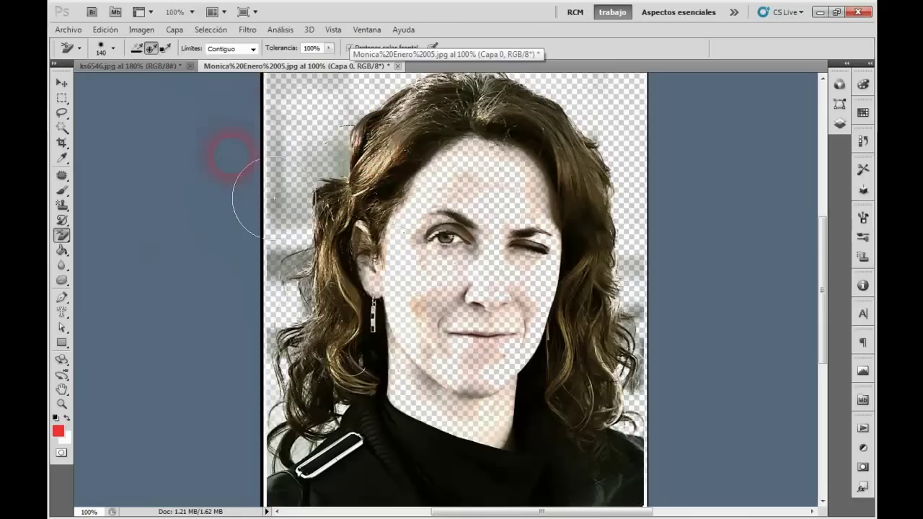
pyautogui.moveTo(274, 198); pyautogui.dragTo(283, 199)
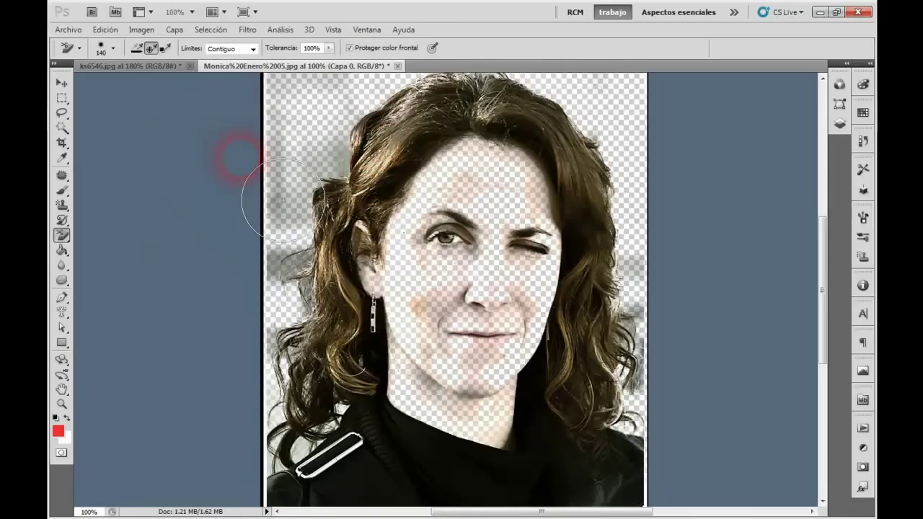
pyautogui.press('F12')
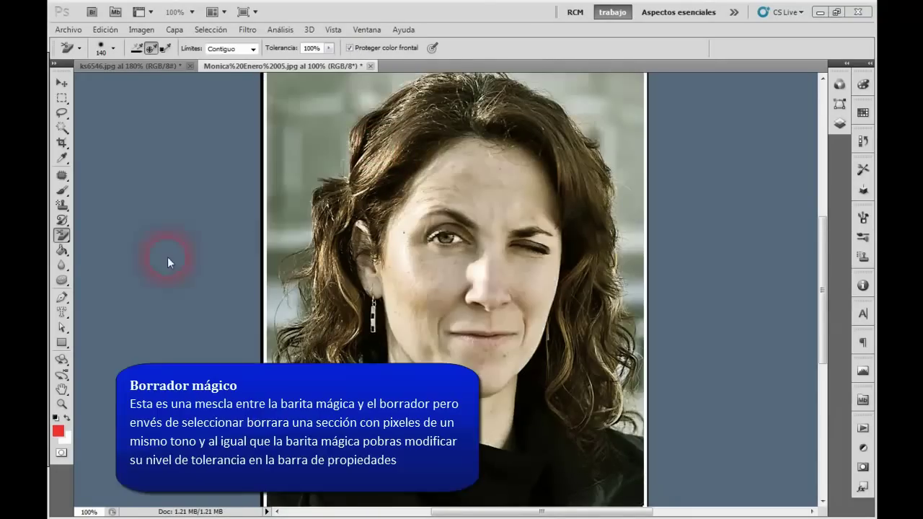
# Magic-erase three background areas around the hair, then undo them with Ctrl+Alt+Z
pyautogui.moveTo(63, 240); pyautogui.dragTo(144, 265)
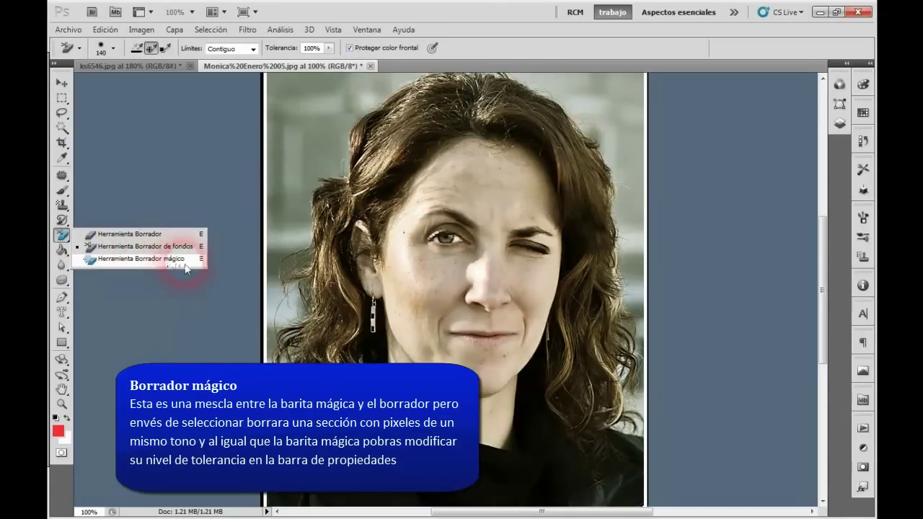
pyautogui.moveTo(144, 265); pyautogui.dragTo(186, 262)
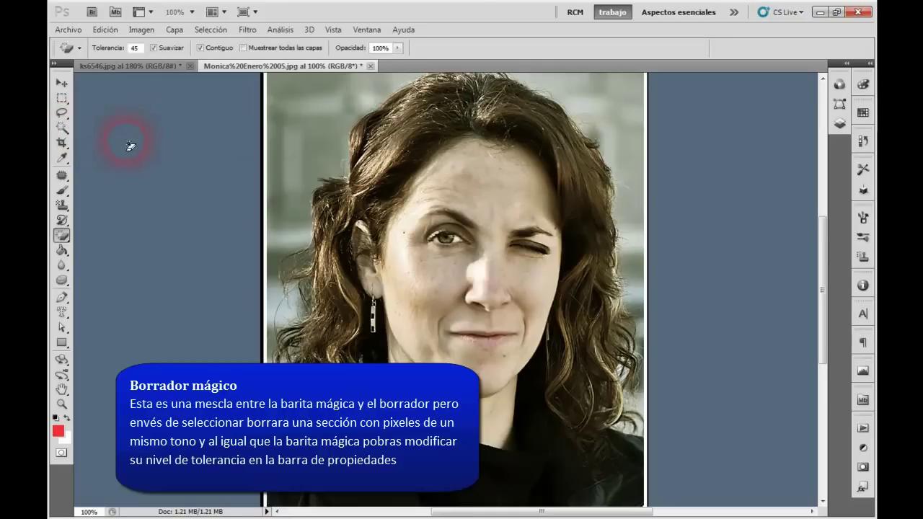
pyautogui.click(291, 92)
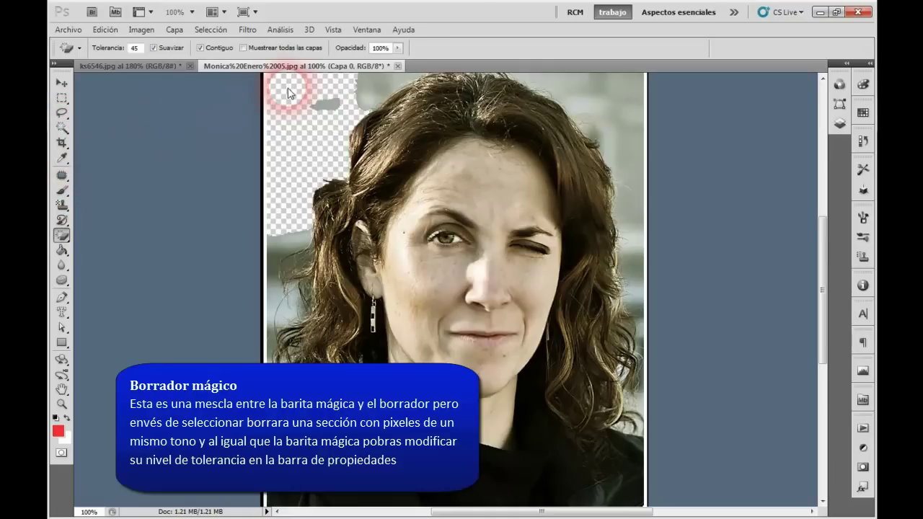
pyautogui.click(376, 87)
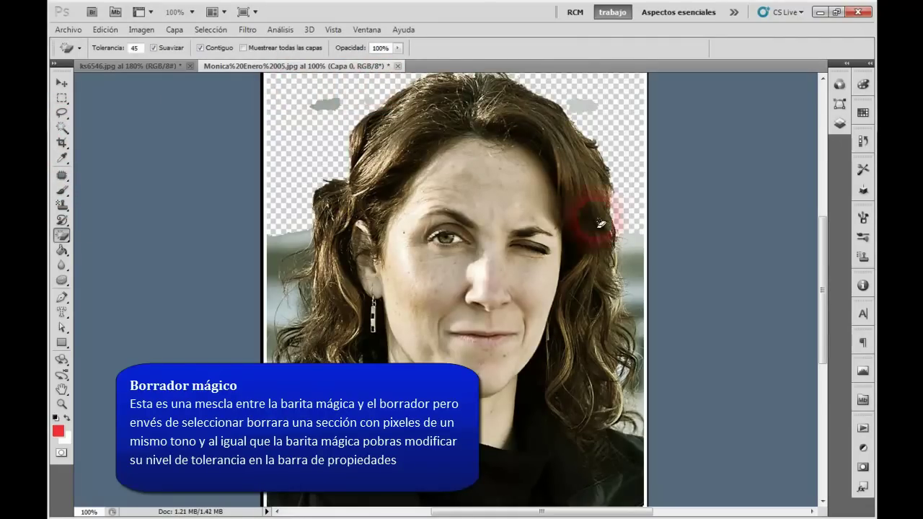
pyautogui.click(631, 271)
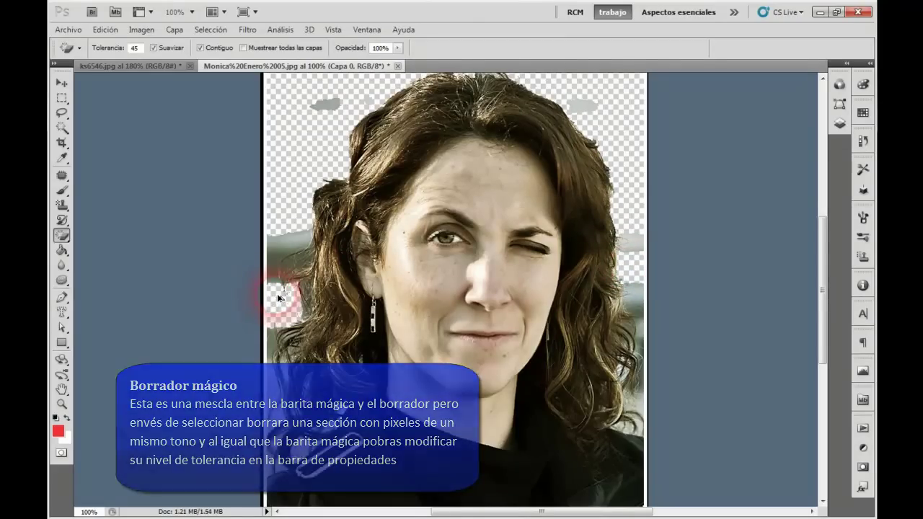
pyautogui.hotkey('ctrl', 'alt', 'z')
pyautogui.hotkey('ctrl', 'alt', 'z')
pyautogui.hotkey('ctrl', 'alt', 'z')
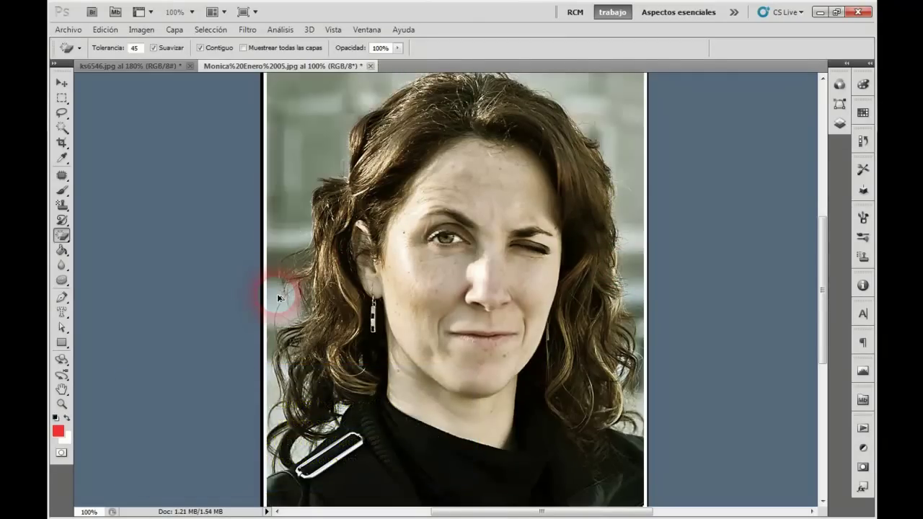
# Set Tolerancia to 60, magic-erase background patches beside the hair, then revert with F12
pyautogui.doubleClick(135, 48)
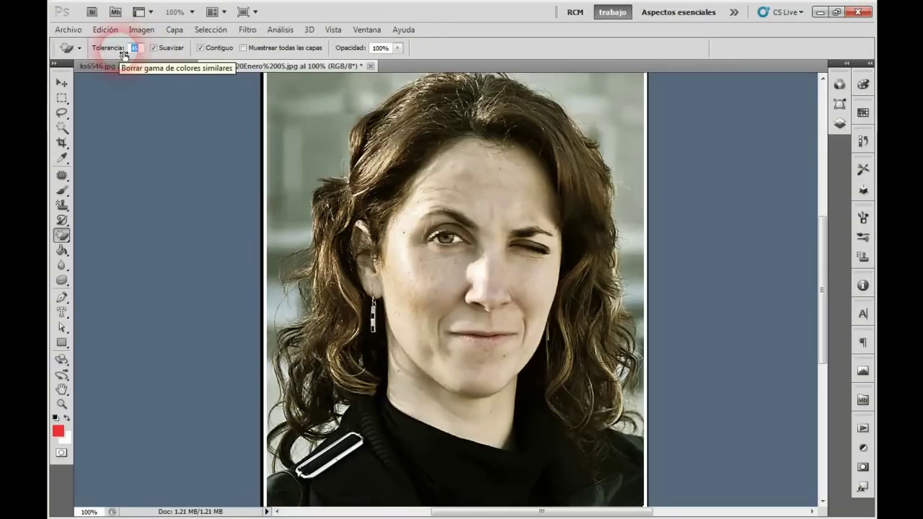
pyautogui.write('60')
pyautogui.click(205, 109)
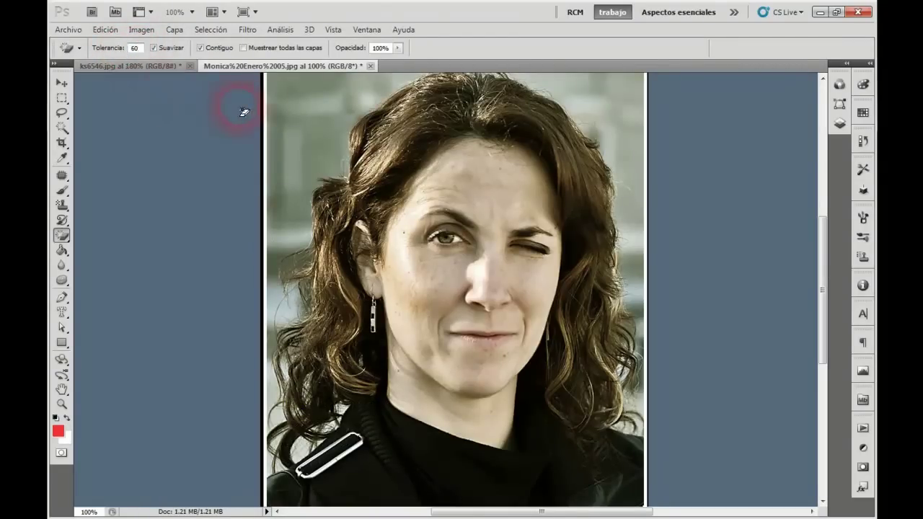
pyautogui.click(295, 111)
pyautogui.click(274, 296)
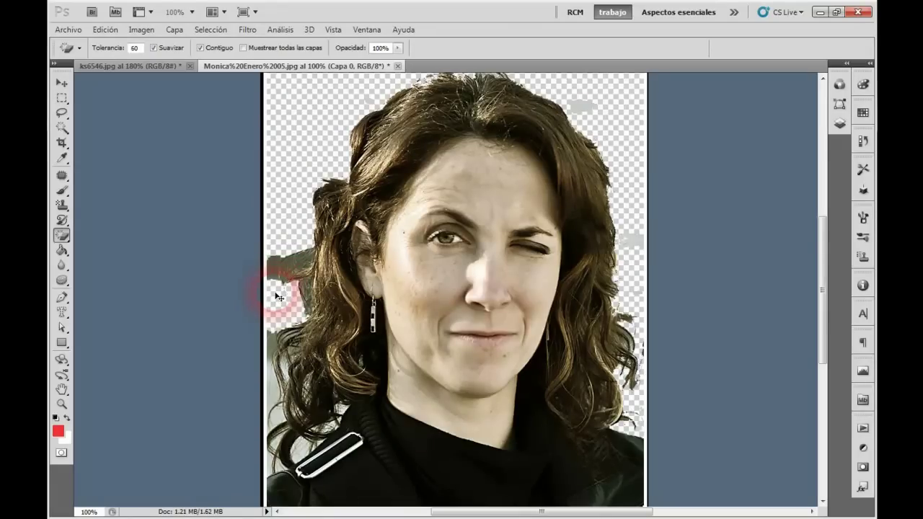
pyautogui.click(290, 210)
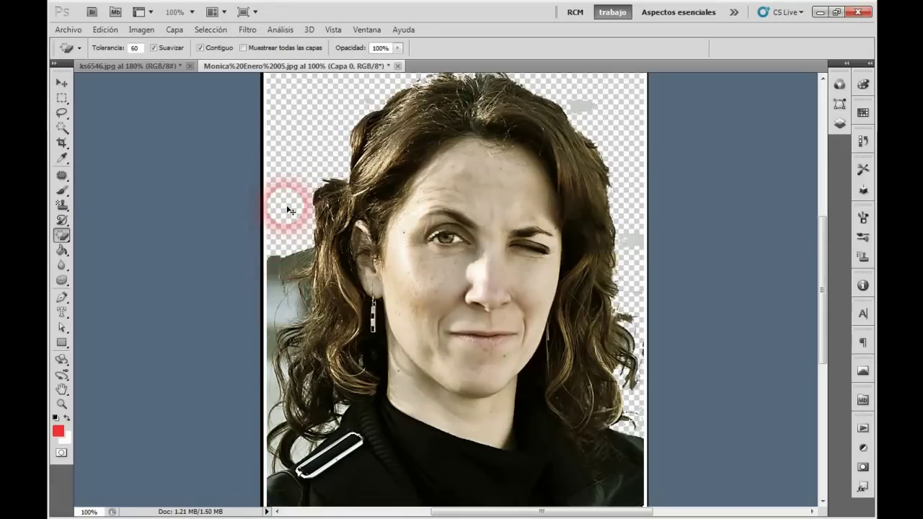
pyautogui.press('F12')
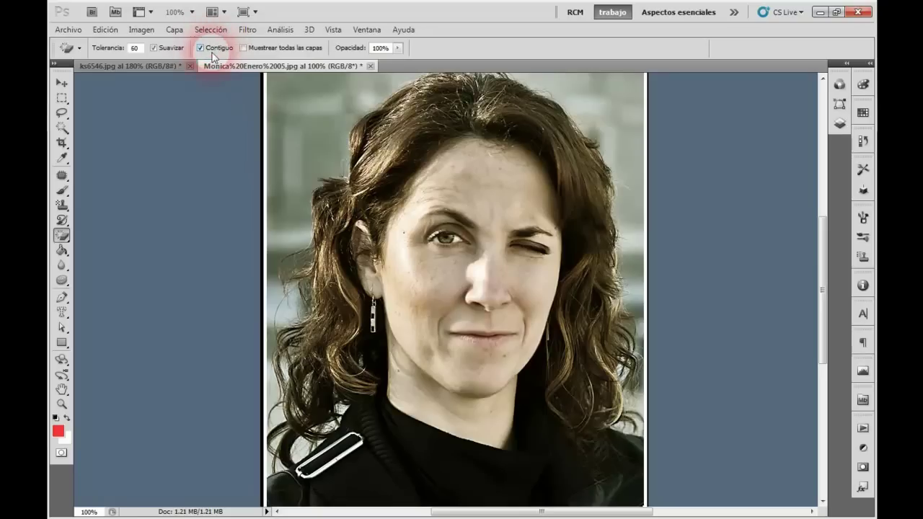
# With Contiguous off, Magic-Erase matching colours across the whole portrait, then undo the erase
pyautogui.click(200, 49)
pyautogui.click(313, 90)
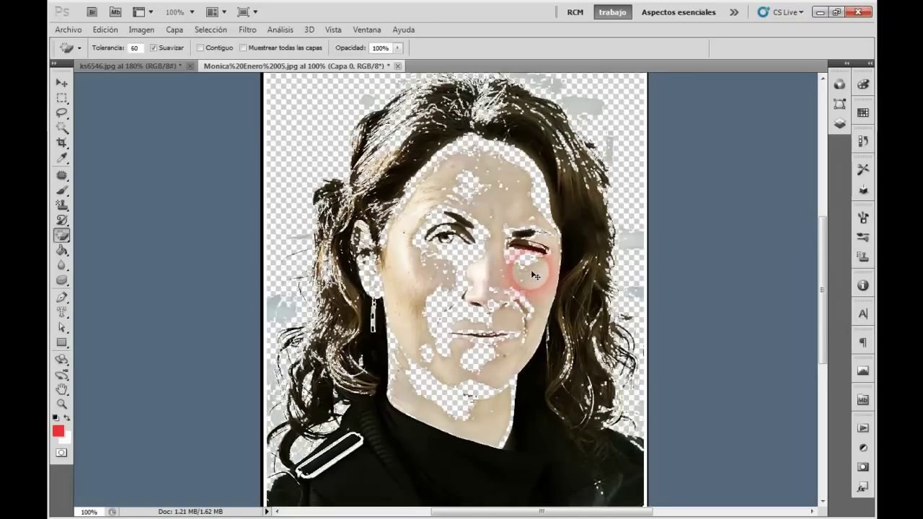
pyautogui.hotkey('ctrl', 'z')
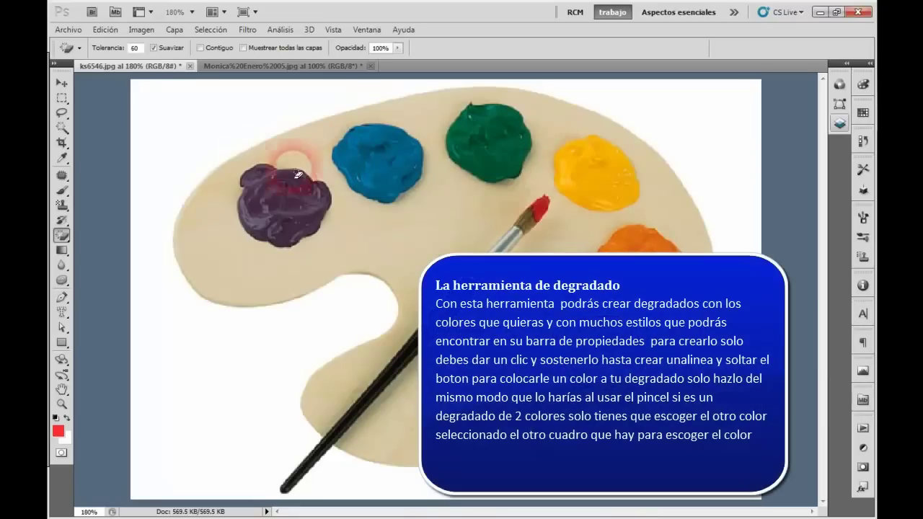
# Choose the Gradient tool's red-to-transparent preset and drag a diagonal red gradient from lower left to upper right
pyautogui.click(62, 253)
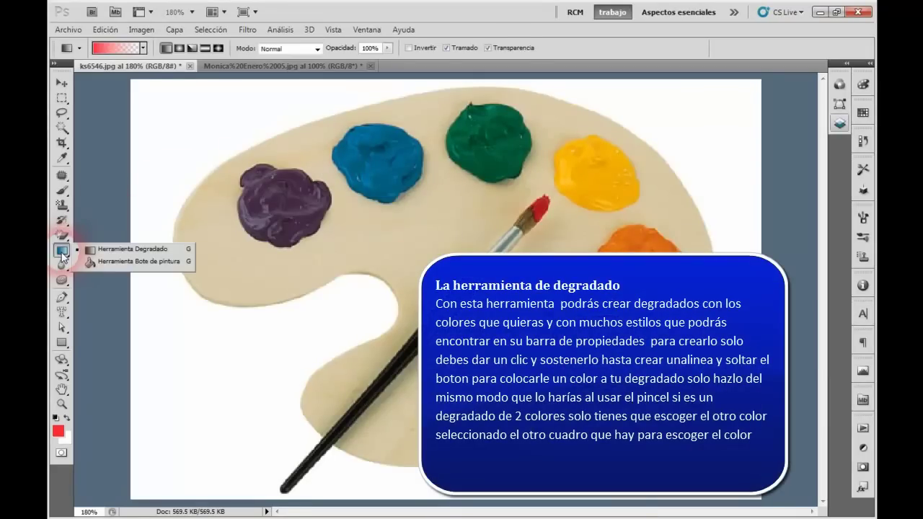
pyautogui.click(124, 252)
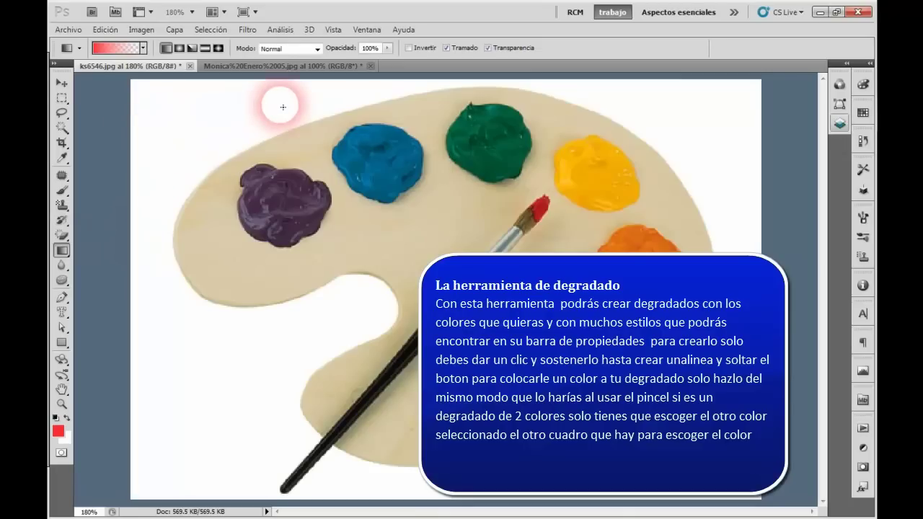
pyautogui.click(143, 48)
pyautogui.click(80, 76)
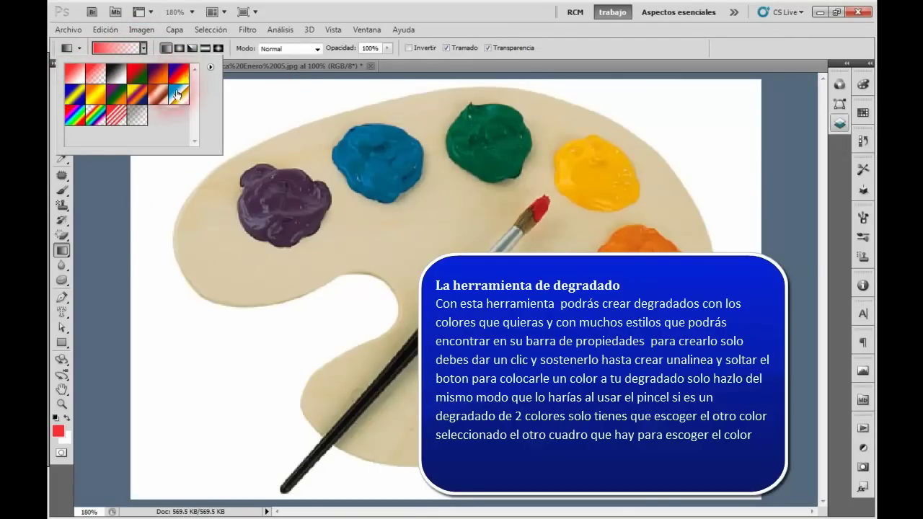
pyautogui.click(81, 117)
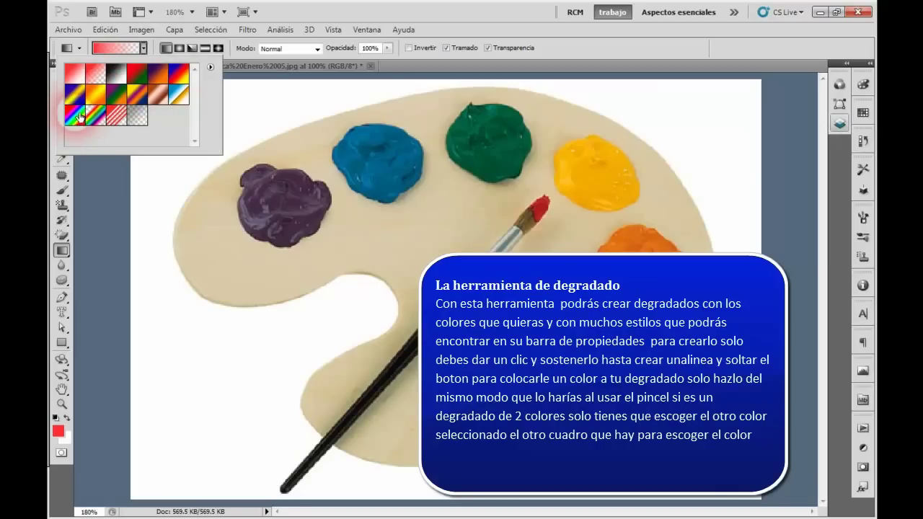
pyautogui.click(78, 79)
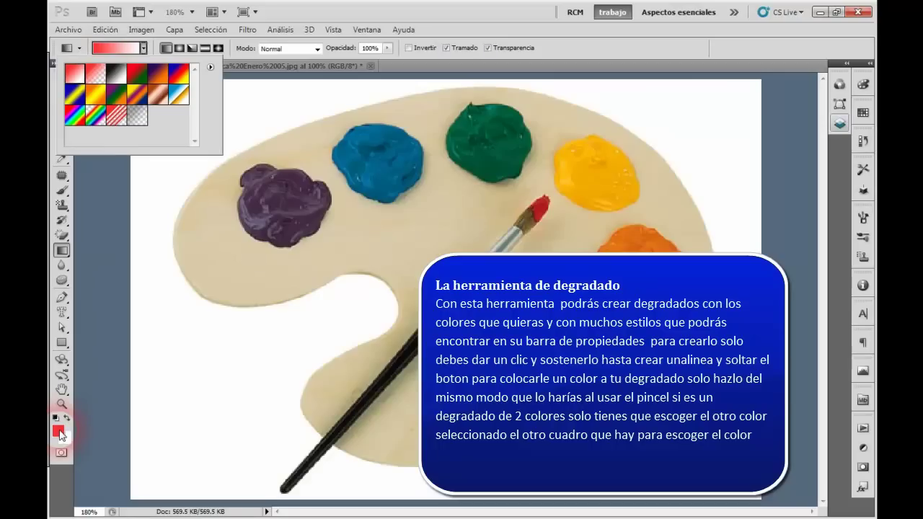
pyautogui.click(298, 444)
pyautogui.moveTo(300, 452)
pyautogui.mouseDown()
pyautogui.moveTo(392, 307)
pyautogui.moveTo(504, 220)
pyautogui.moveTo(558, 160)
pyautogui.mouseUp()
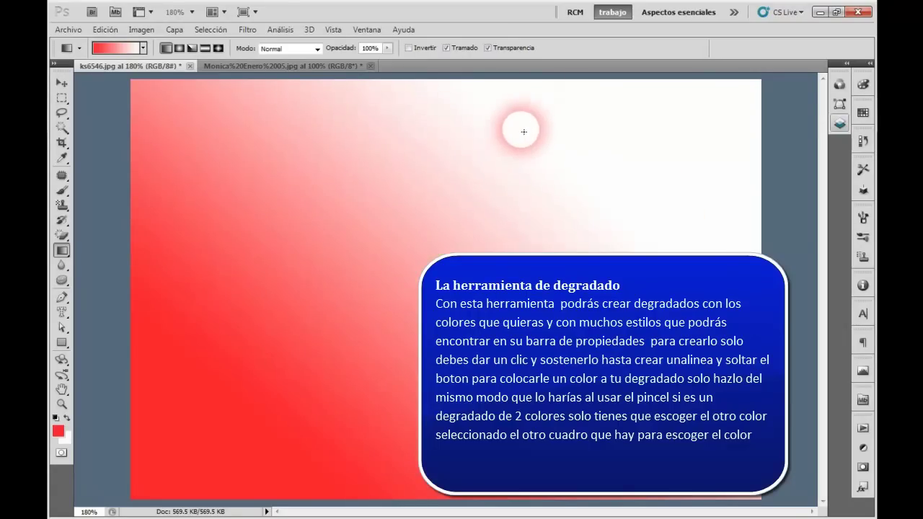
# Undo the full gradient fill and reselect the red-to-transparent gradient preset
pyautogui.hotkey('ctrl', 'z')
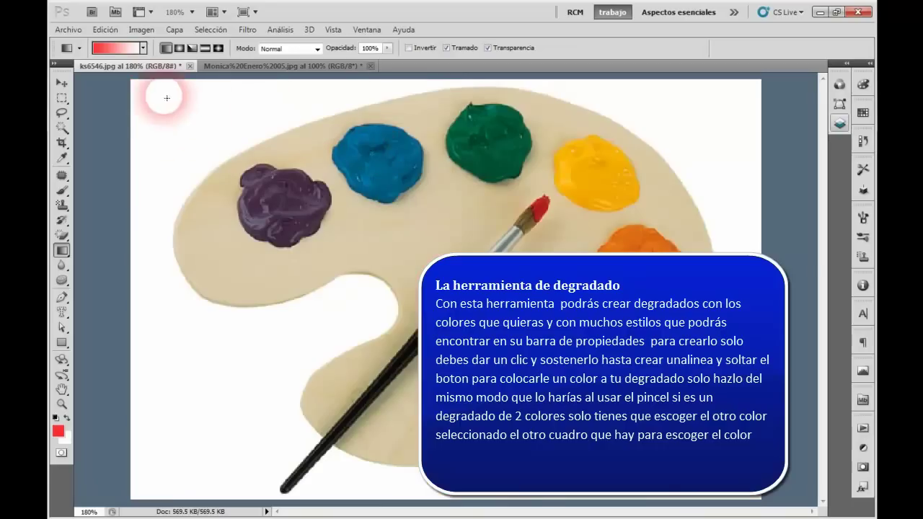
pyautogui.click(143, 47)
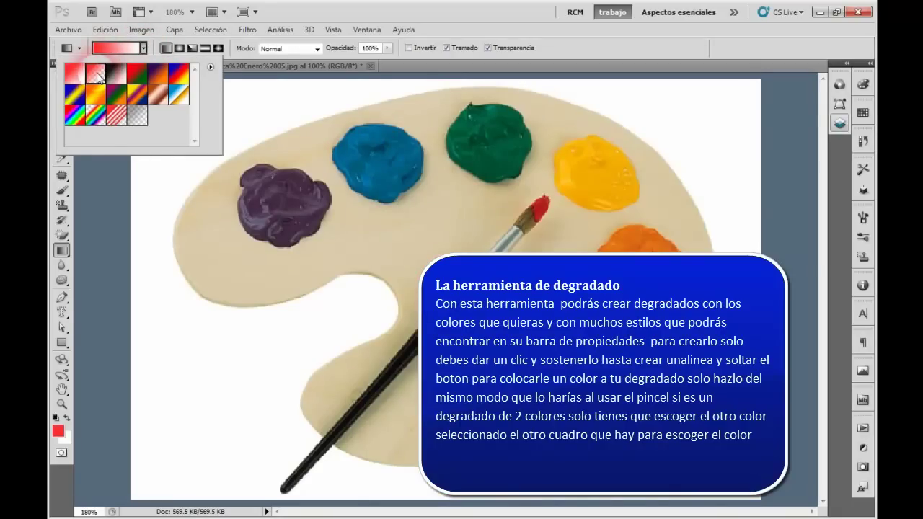
pyautogui.doubleClick(95, 73)
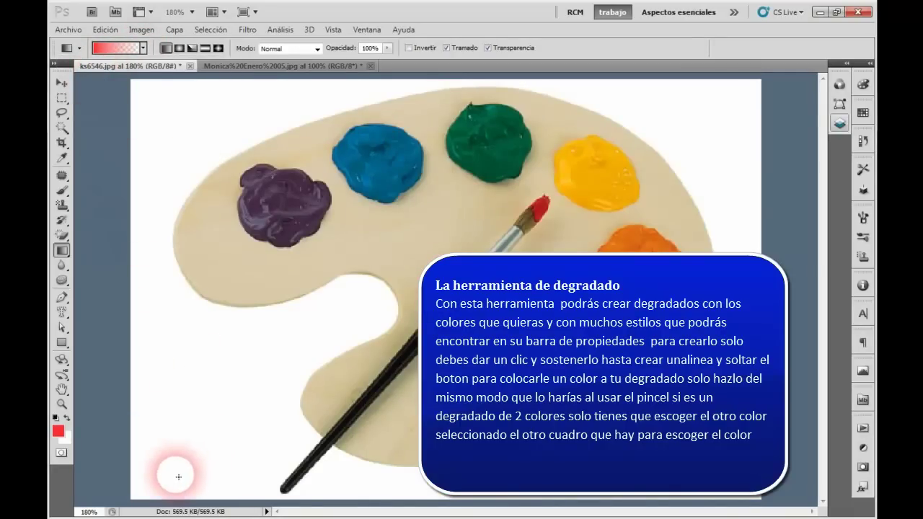
# Fade red inward from the lower-left, upper-right, lower-right and upper-left corners of the palette
pyautogui.moveTo(142, 481); pyautogui.dragTo(293, 358)
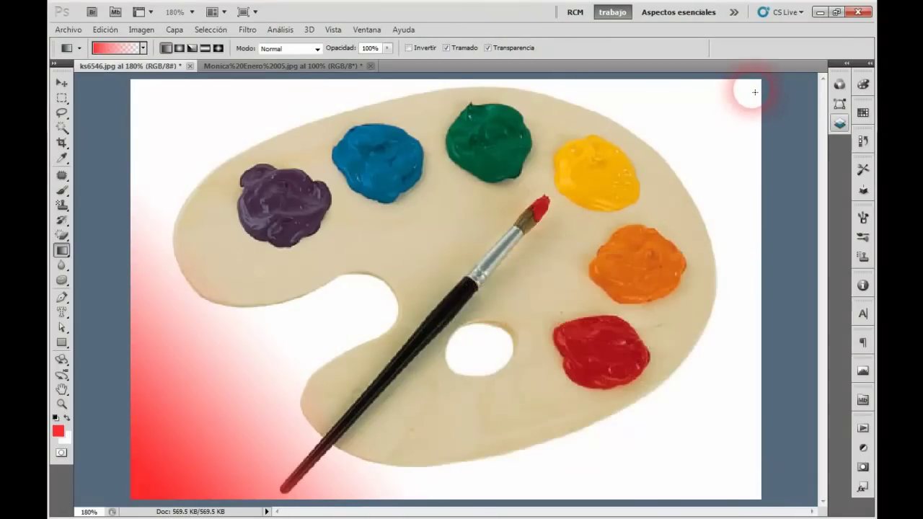
pyautogui.moveTo(753, 92); pyautogui.dragTo(677, 140)
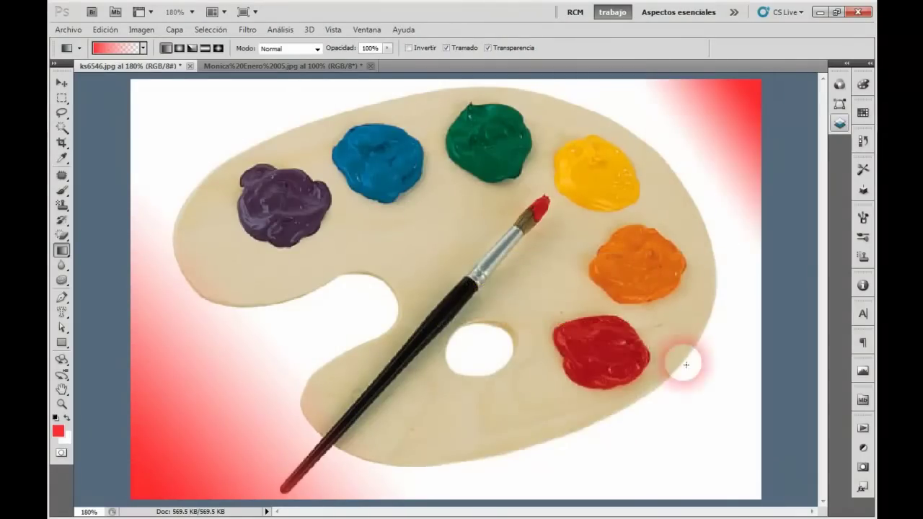
pyautogui.moveTo(738, 479); pyautogui.dragTo(659, 402)
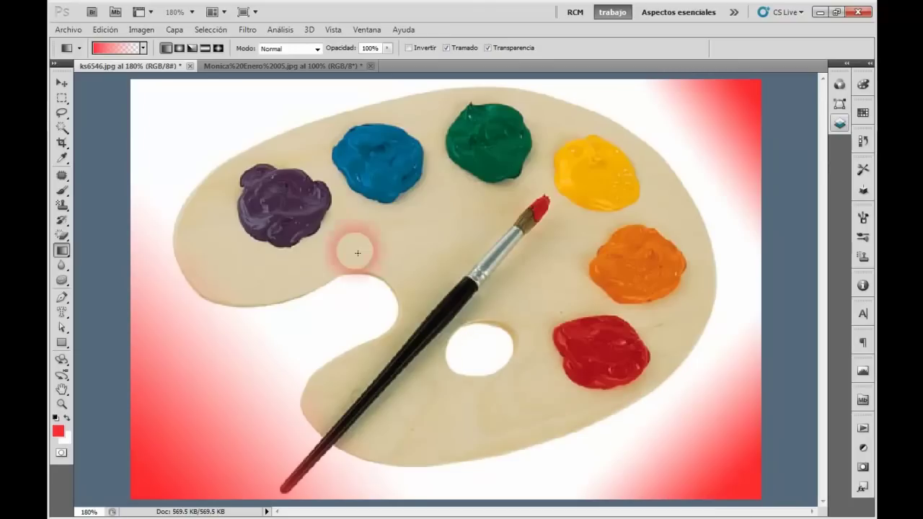
pyautogui.moveTo(139, 88); pyautogui.dragTo(252, 145)
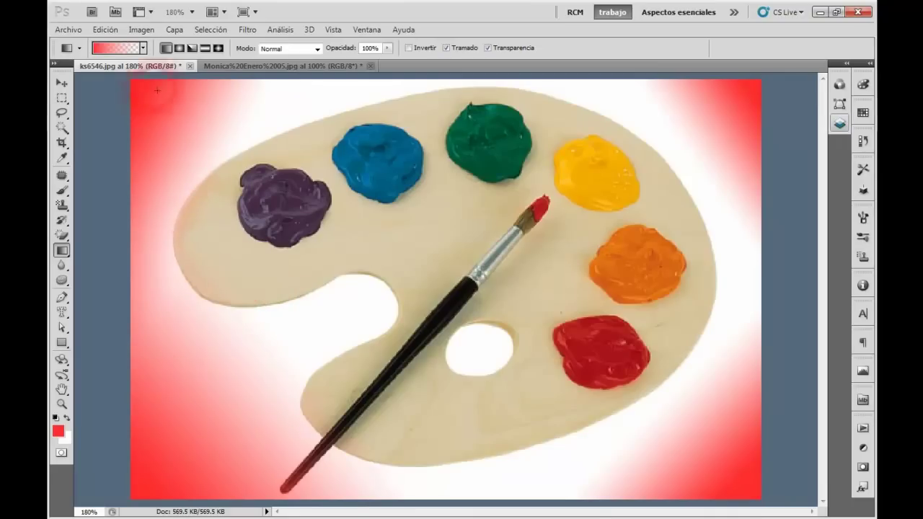
pyautogui.click(143, 48)
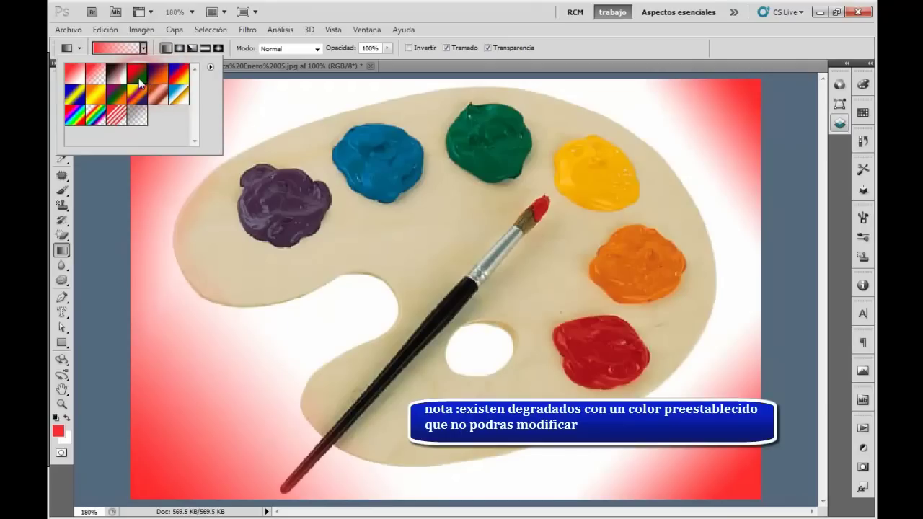
pyautogui.doubleClick(98, 72)
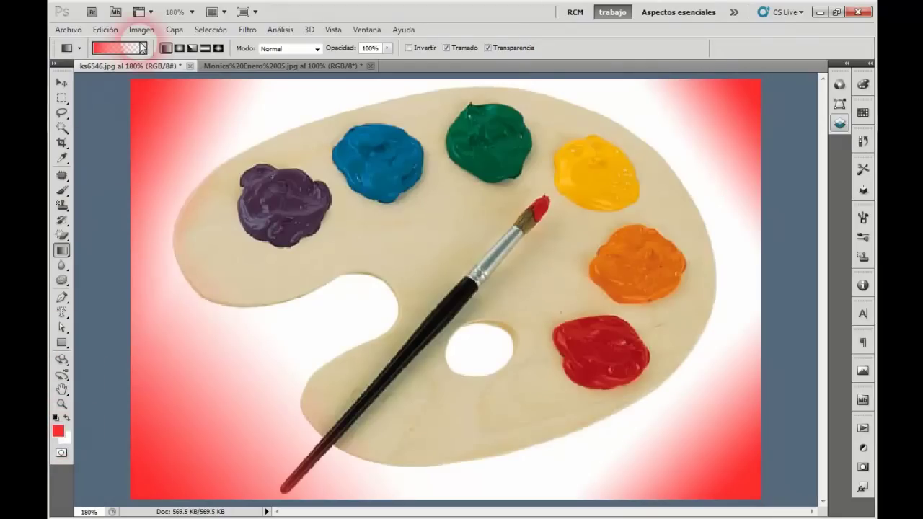
# Try a radial red gradient over the palette's left side, undoing the first attempt
pyautogui.click(191, 47)
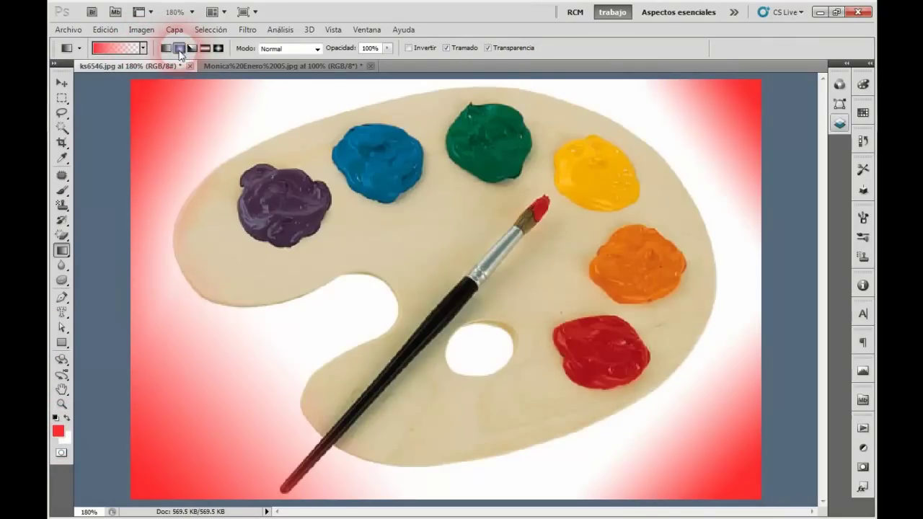
pyautogui.moveTo(186, 204); pyautogui.dragTo(526, 244)
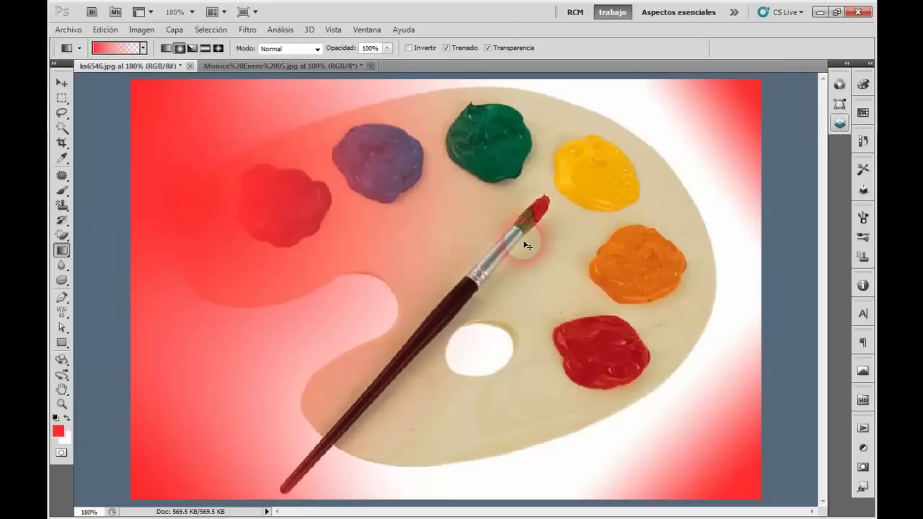
pyautogui.hotkey('ctrl', 'z')
pyautogui.moveTo(155, 288); pyautogui.dragTo(746, 249)
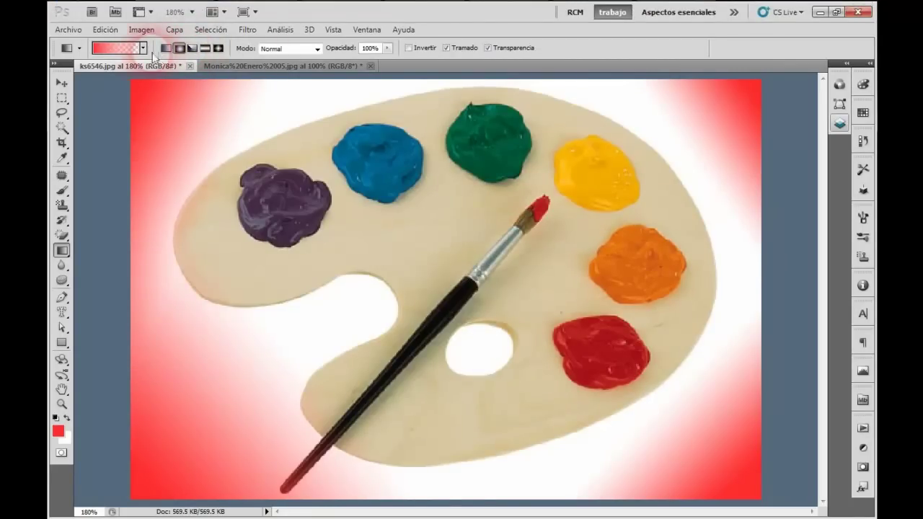
# Test red gradients in another shape: lower part, top-down and left-to-right, undoing each
pyautogui.click(192, 49)
pyautogui.moveTo(175, 241); pyautogui.dragTo(698, 290)
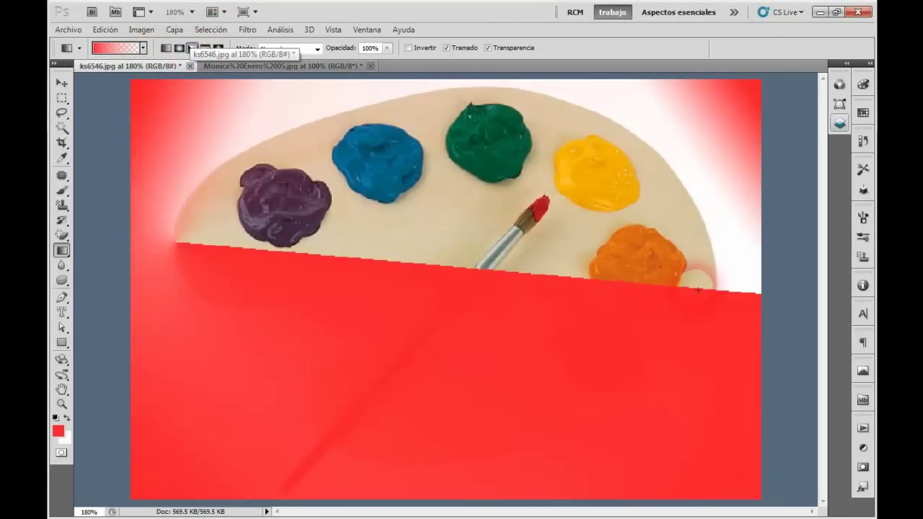
pyautogui.hotkey('ctrl', 'z')
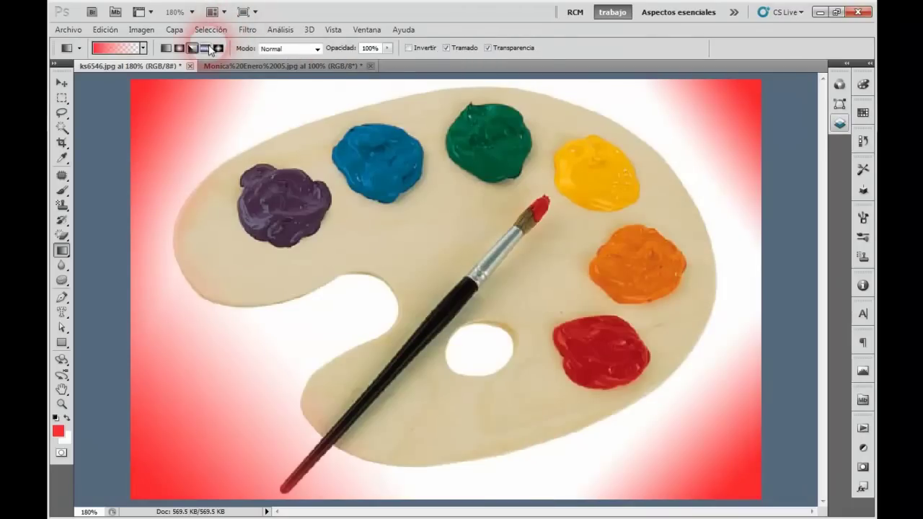
pyautogui.moveTo(395, 99); pyautogui.dragTo(409, 439)
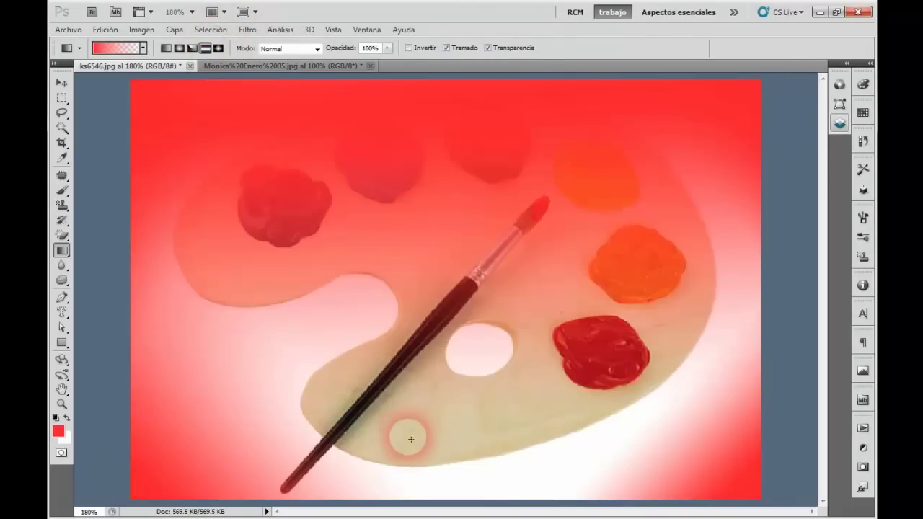
pyautogui.hotkey('ctrl', 'z')
pyautogui.moveTo(150, 294); pyautogui.dragTo(769, 305)
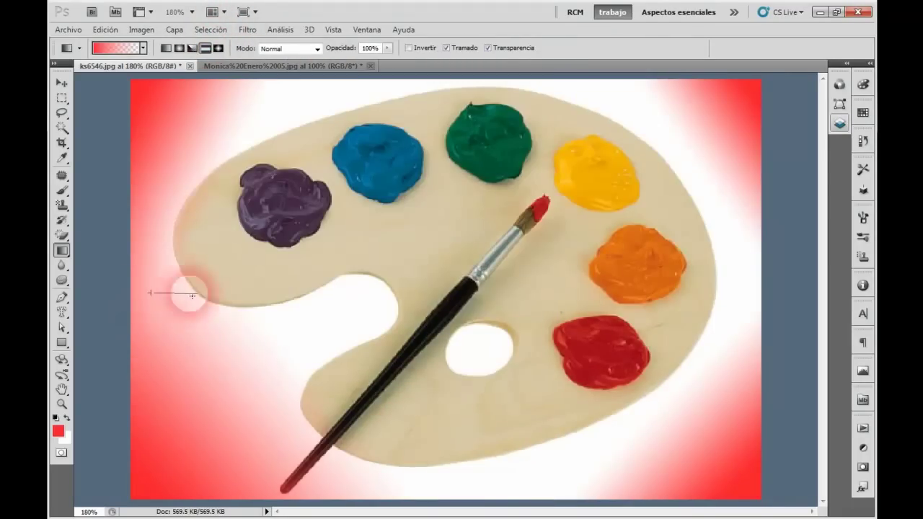
pyautogui.hotkey('ctrl', 'z')
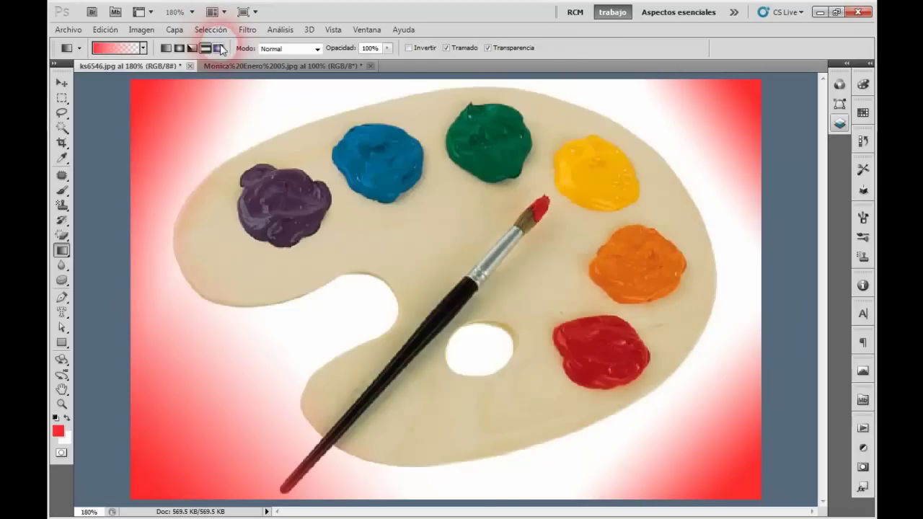
# Switch to reflected style with the red-green preset and drag a diagonal reflected gradient across the canvas
pyautogui.click(192, 47)
pyautogui.moveTo(243, 255); pyautogui.dragTo(519, 367)
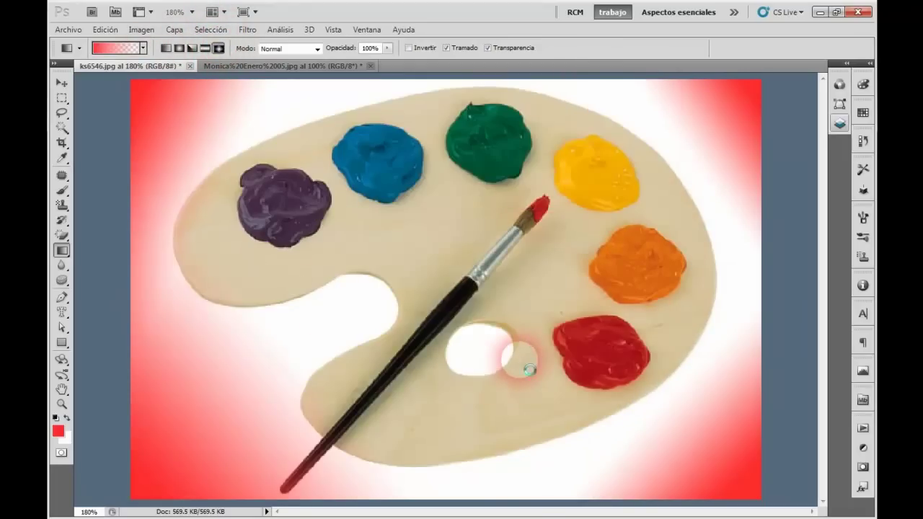
pyautogui.hotkey('ctrl', 'z')
pyautogui.click(143, 47)
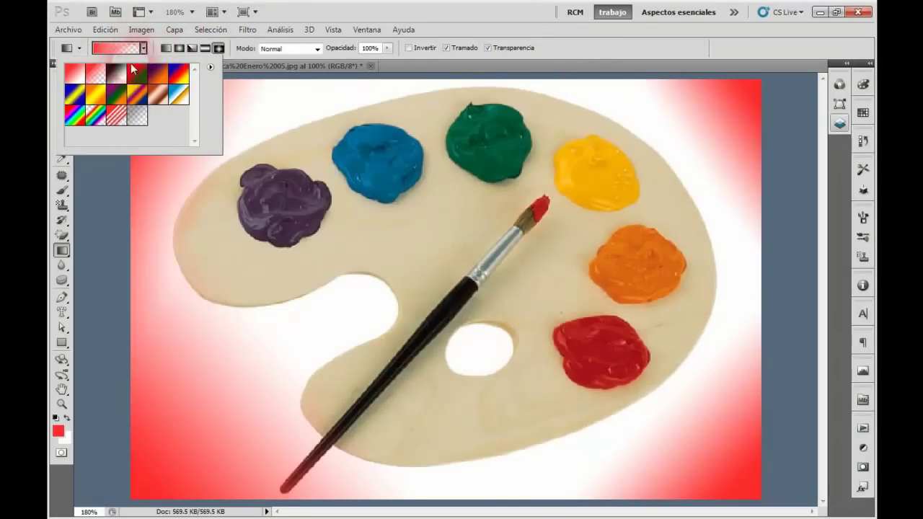
pyautogui.click(137, 81)
pyautogui.moveTo(179, 173); pyautogui.dragTo(604, 415)
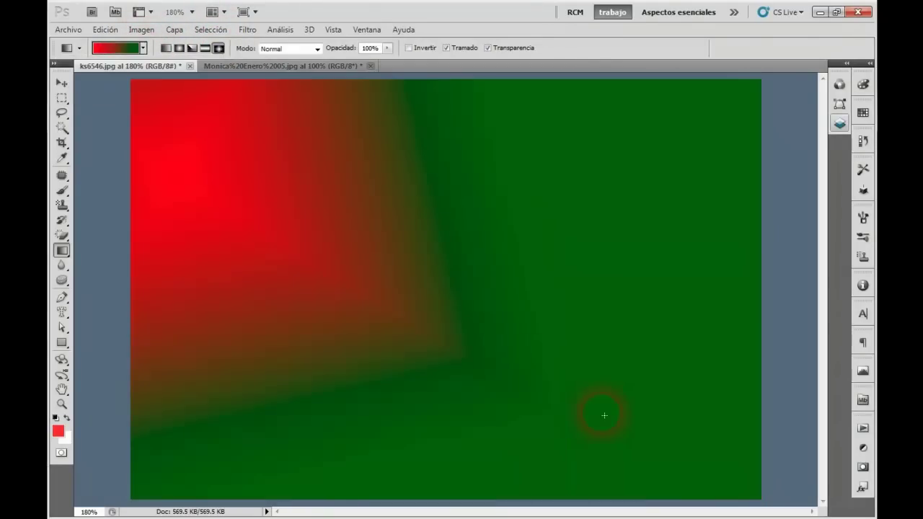
pyautogui.hotkey('ctrl', 'z')
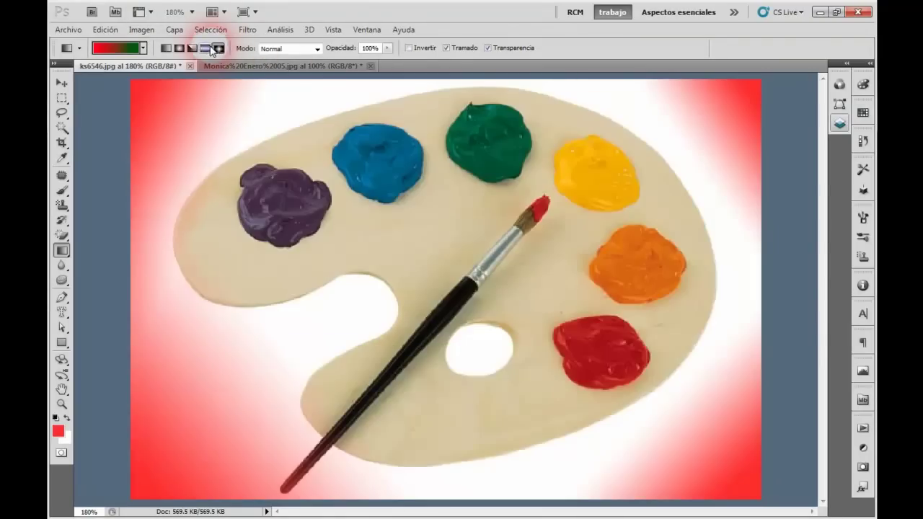
pyautogui.moveTo(432, 181); pyautogui.dragTo(680, 454)
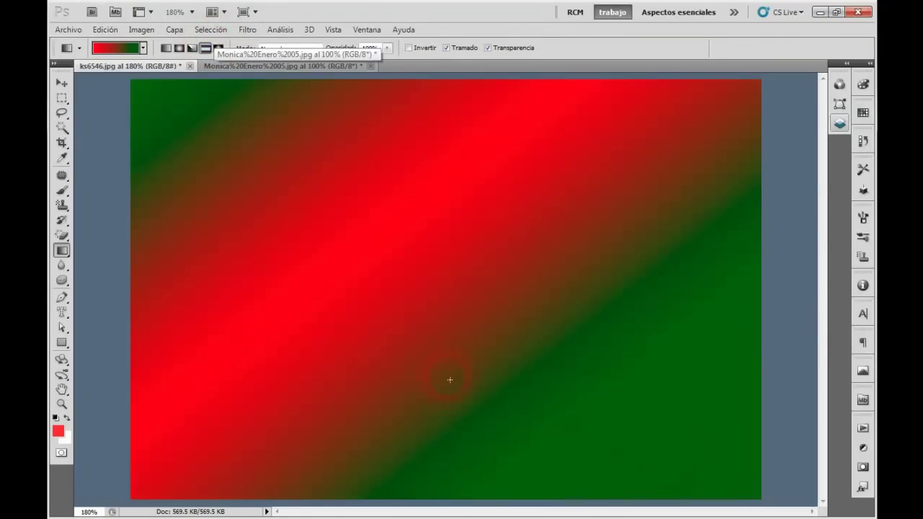
# Set the background colour to bright blue #00a8ff
pyautogui.click(65, 437)
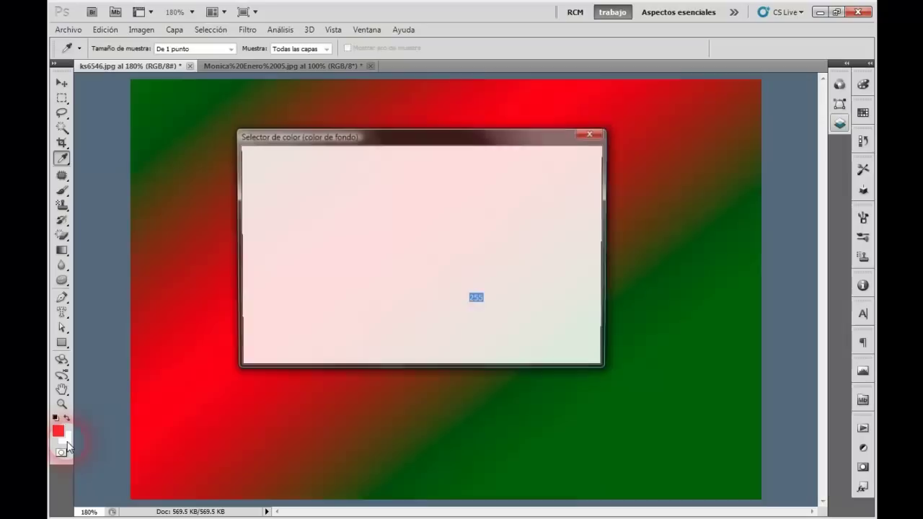
pyautogui.moveTo(392, 225)
pyautogui.mouseDown()
pyautogui.moveTo(414, 285)
pyautogui.moveTo(429, 240)
pyautogui.mouseUp()
pyautogui.click(429, 285)
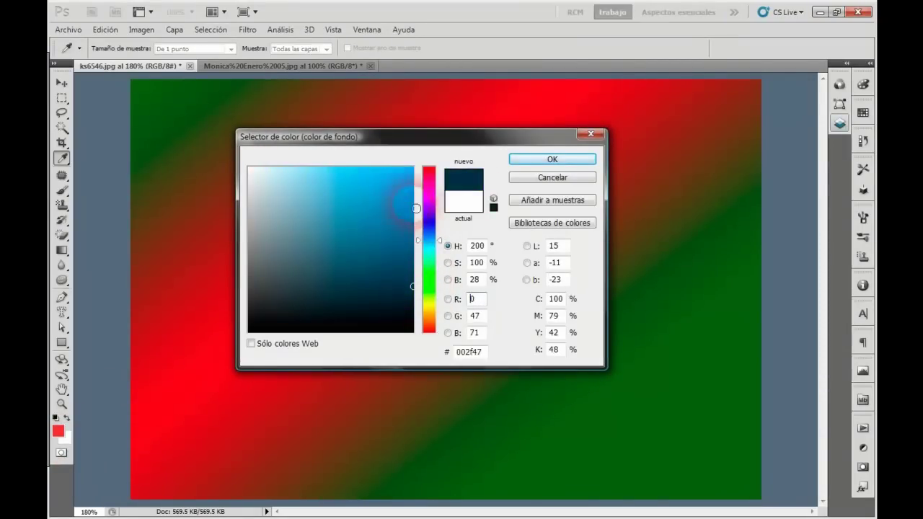
pyautogui.moveTo(404, 188); pyautogui.dragTo(412, 154)
pyautogui.click(531, 159)
# Choose the red-to-blue foreground-background preset and fill the canvas with a diagonal gradient
pyautogui.moveTo(683, 136); pyautogui.dragTo(609, 189)
pyautogui.moveTo(344, 368); pyautogui.dragTo(344, 368)
pyautogui.click(144, 48)
pyautogui.doubleClick(79, 76)
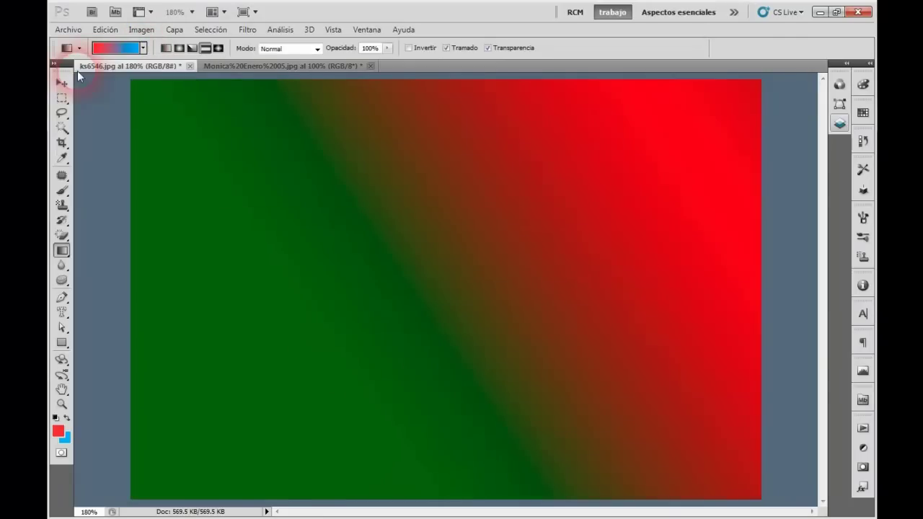
pyautogui.moveTo(431, 371); pyautogui.dragTo(430, 371)
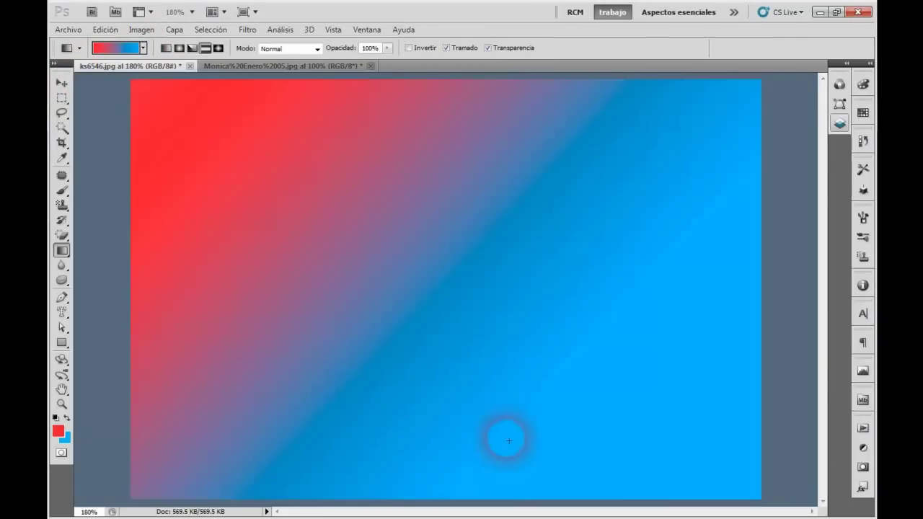
pyautogui.click(144, 49)
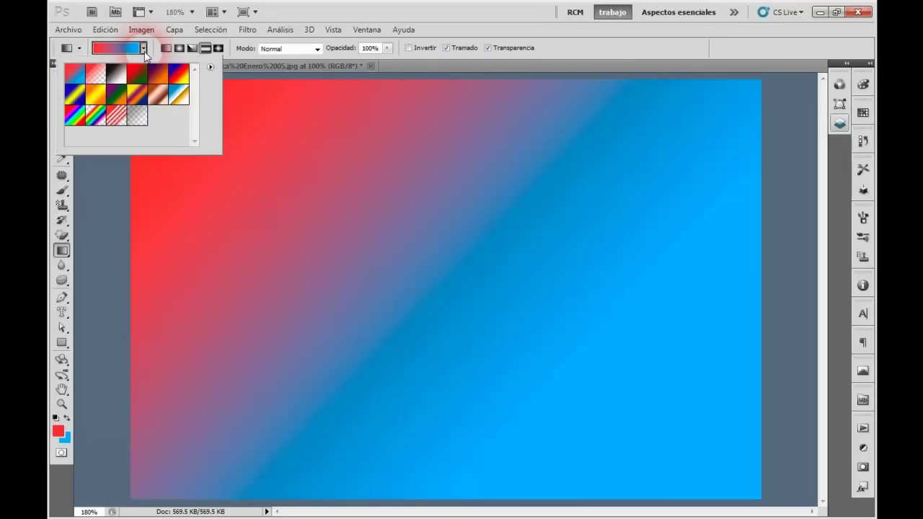
pyautogui.doubleClick(78, 73)
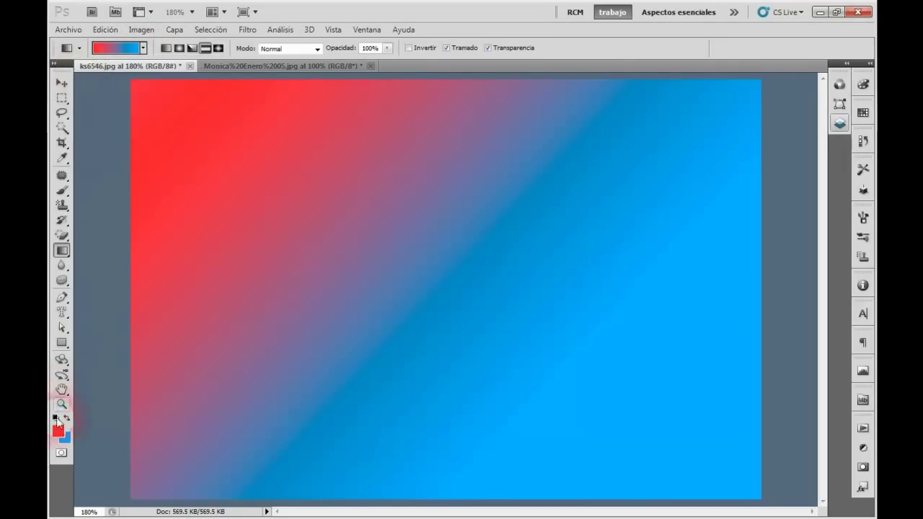
# Change the background colour to vivid green 17b906
pyautogui.click(69, 444)
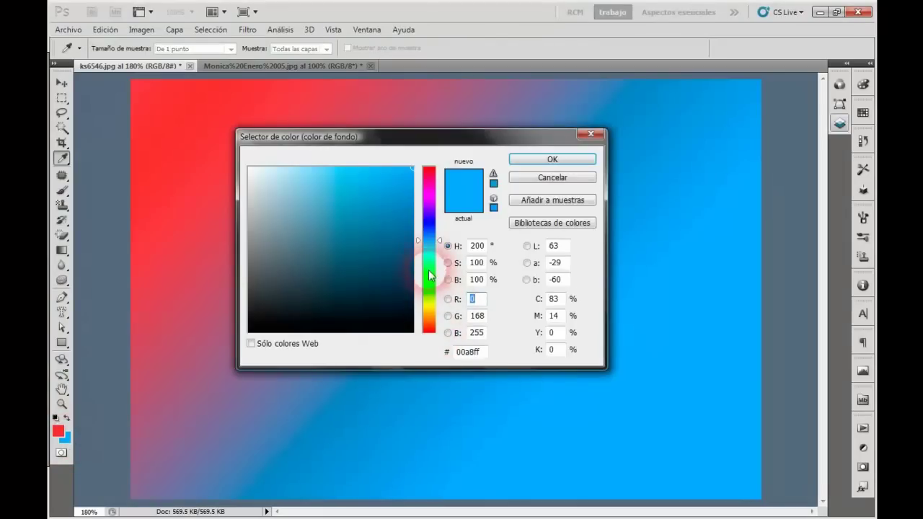
pyautogui.click(426, 280)
pyautogui.moveTo(407, 211); pyautogui.dragTo(408, 212)
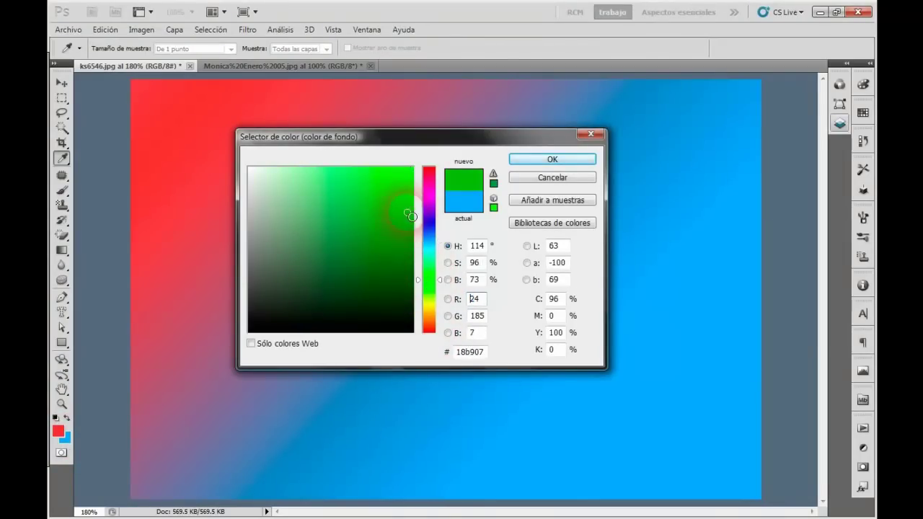
pyautogui.click(552, 159)
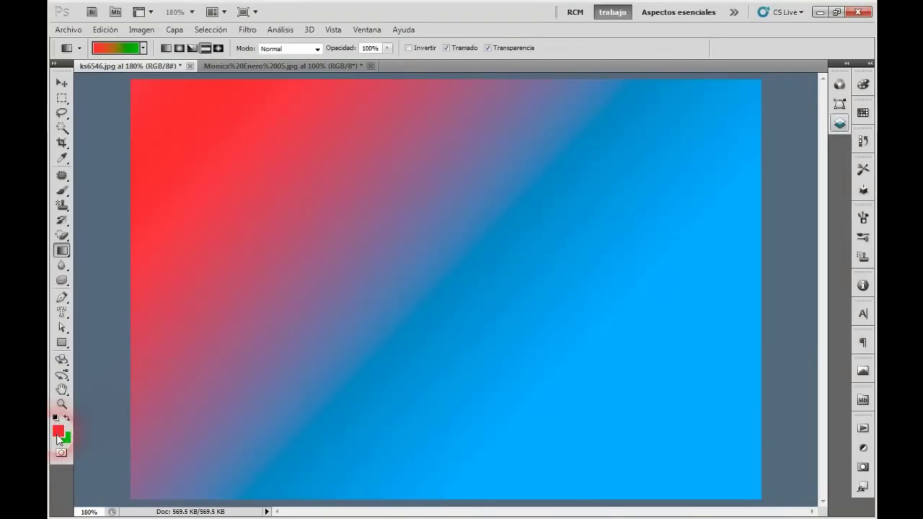
# Set the foreground colour to black
pyautogui.click(59, 433)
pyautogui.click(425, 203)
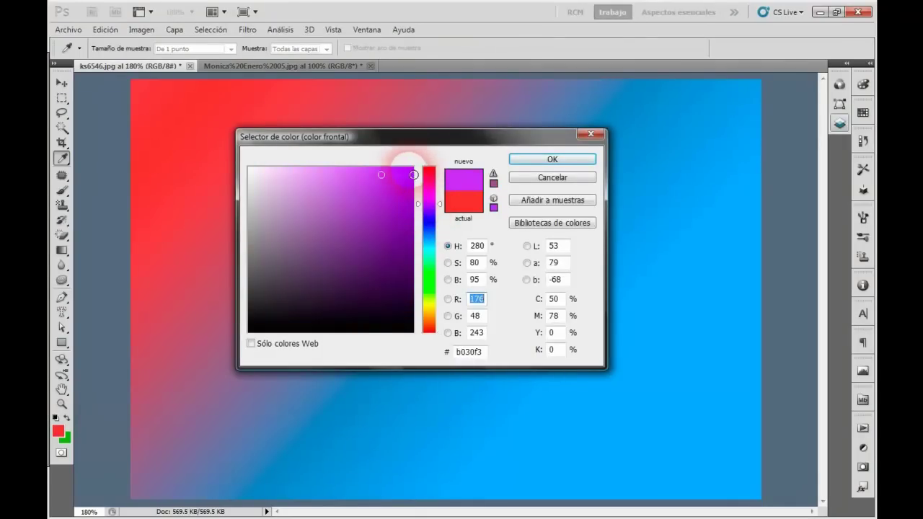
pyautogui.click(412, 333)
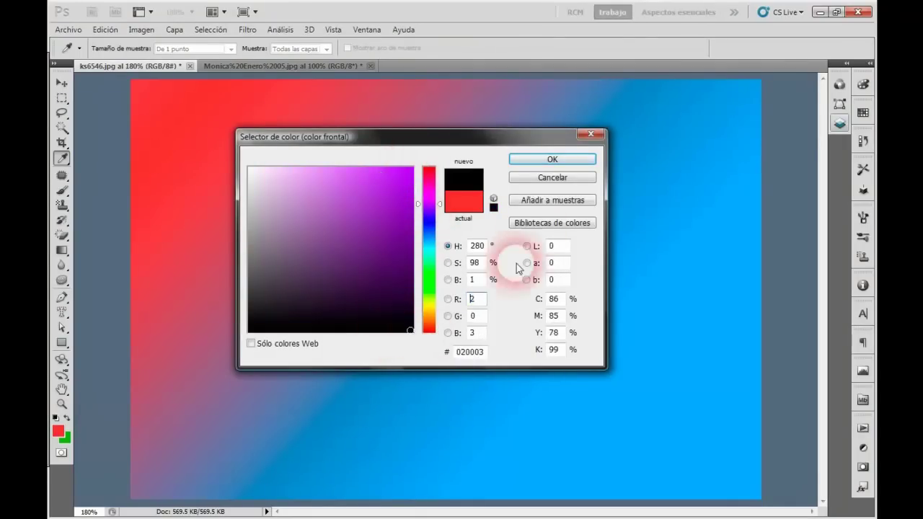
pyautogui.click(549, 160)
# Redraw gradients until the canvas runs green at top-left to black at bottom-right
pyautogui.press('g')
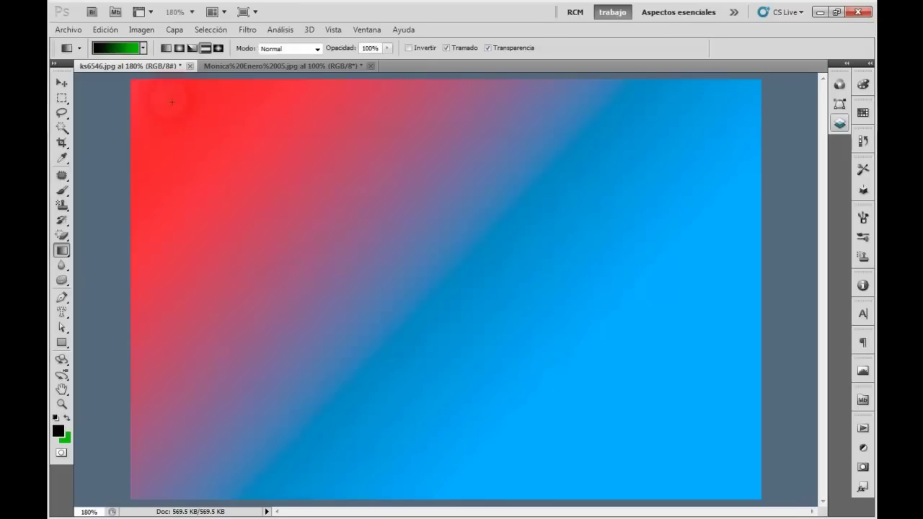
pyautogui.moveTo(268, 225); pyautogui.dragTo(718, 503)
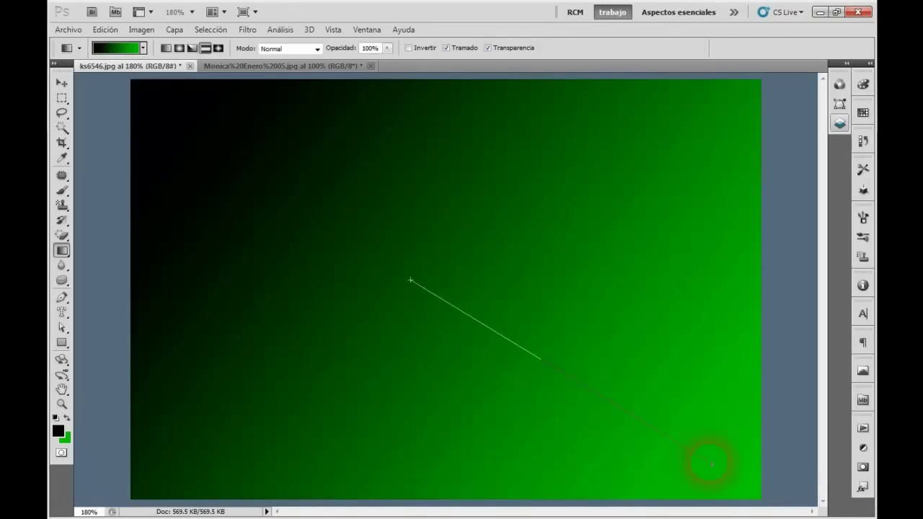
pyautogui.moveTo(712, 465); pyautogui.dragTo(712, 460)
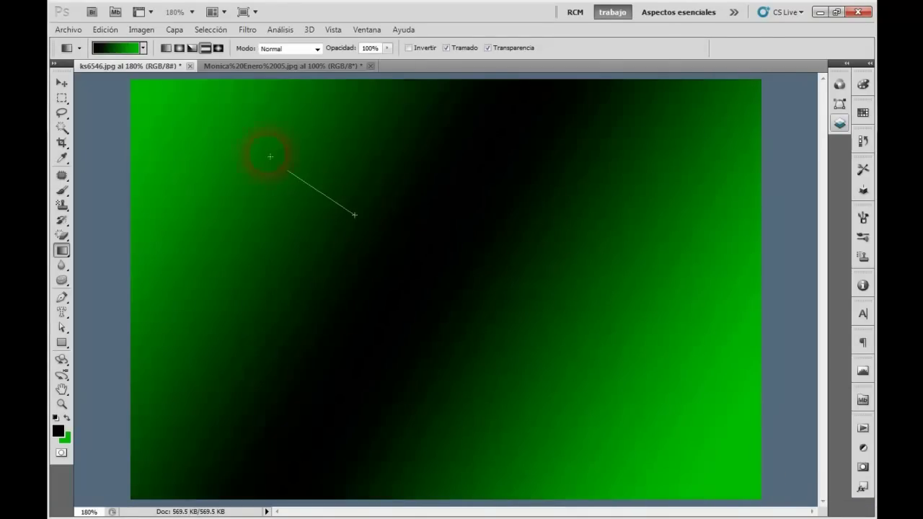
pyautogui.moveTo(354, 214); pyautogui.dragTo(214, 132)
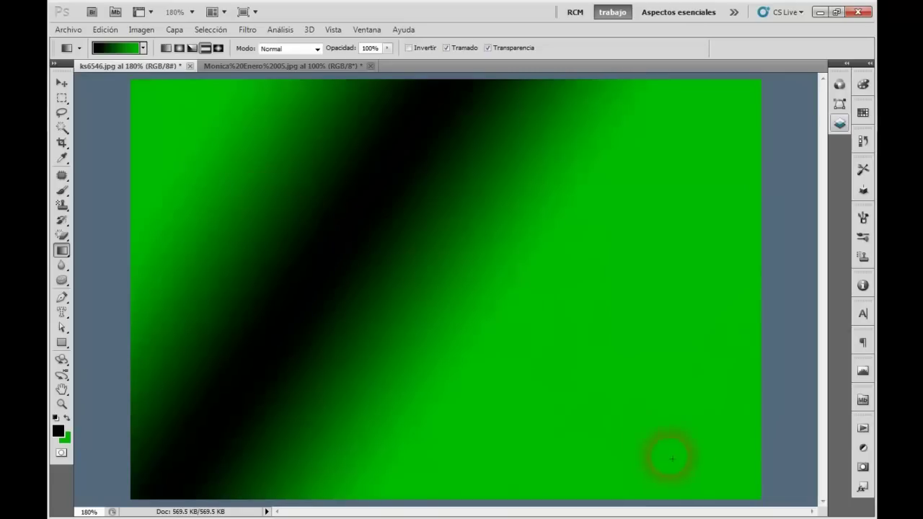
pyautogui.moveTo(600, 328); pyautogui.dragTo(597, 326)
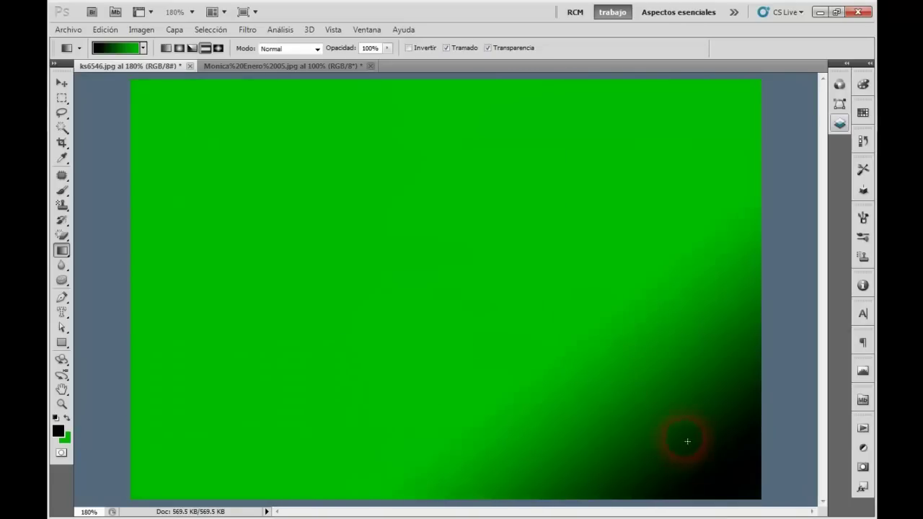
pyautogui.moveTo(702, 450); pyautogui.dragTo(702, 449)
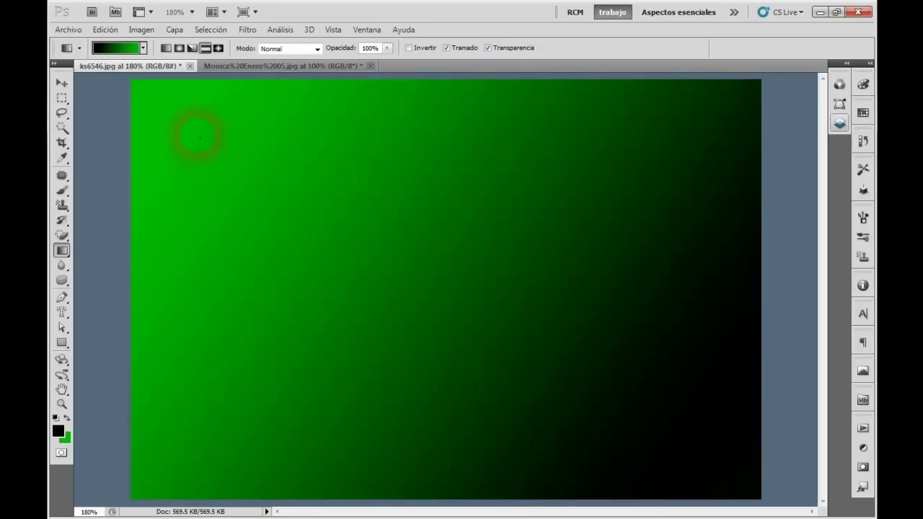
# Pick the checkered transparency gradient preset and drag from the lower right toward the centre
pyautogui.click(144, 49)
pyautogui.click(144, 124)
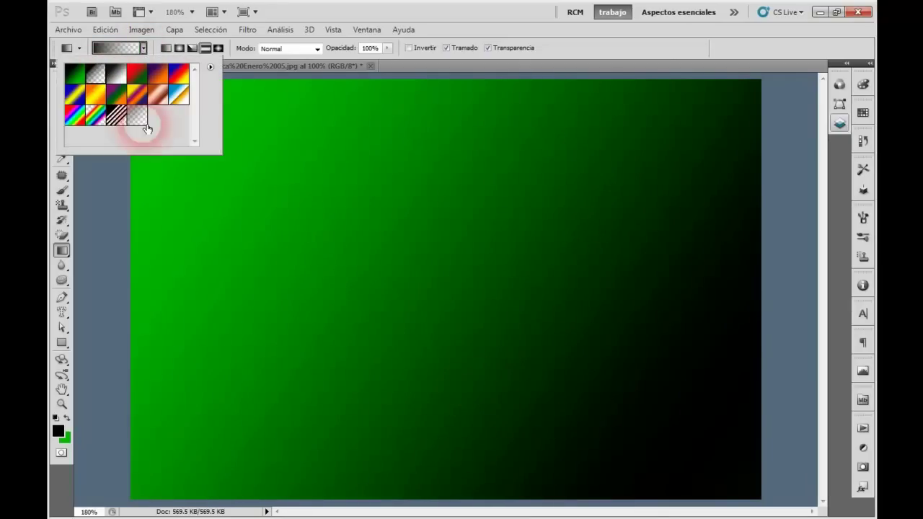
pyautogui.click(708, 478)
pyautogui.moveTo(732, 481); pyautogui.dragTo(212, 150)
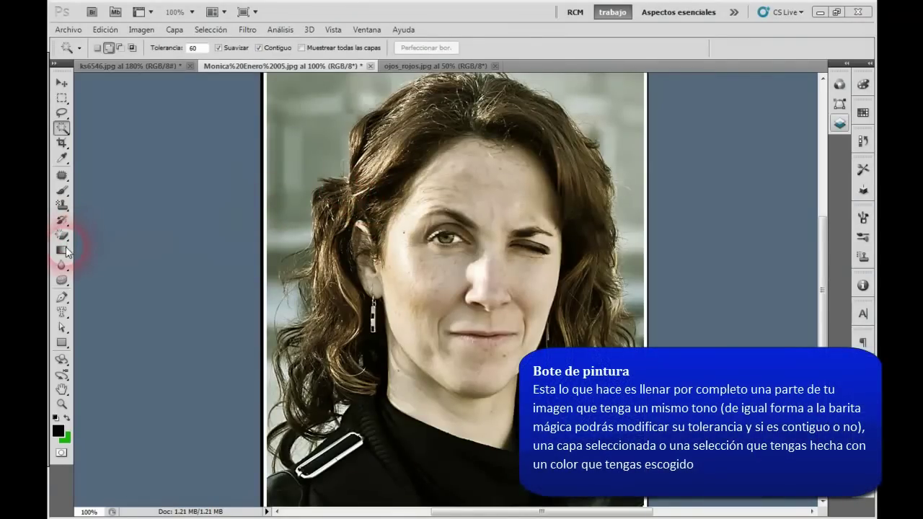
# Use the Paint Bucket to fill the portrait's top-left background, forehead and face black
pyautogui.click(62, 251)
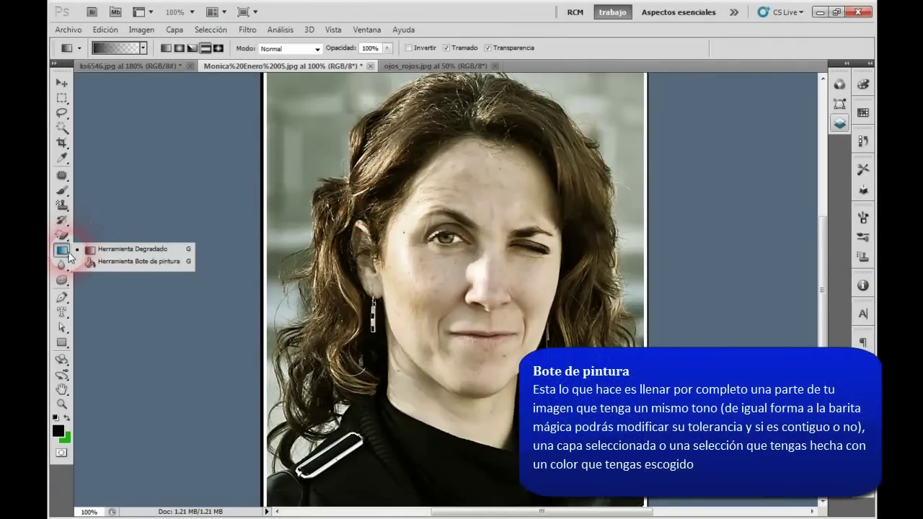
pyautogui.click(137, 266)
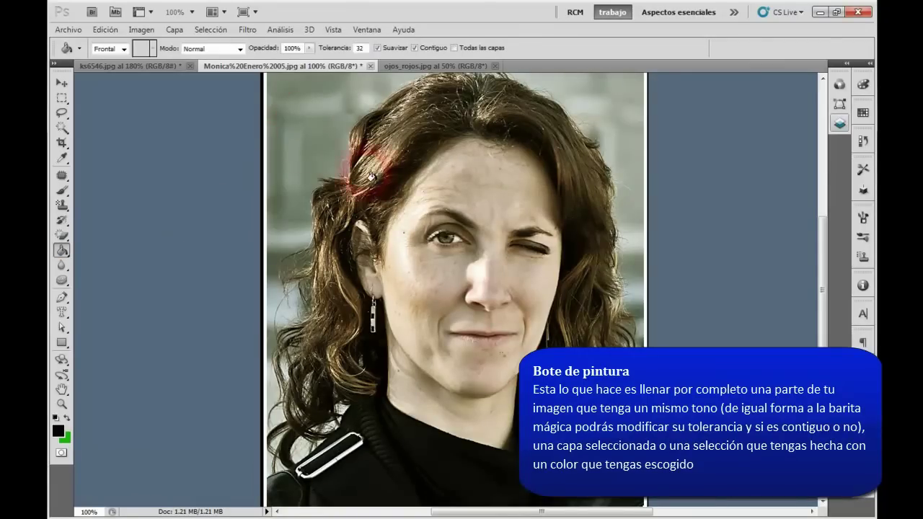
pyautogui.click(285, 127)
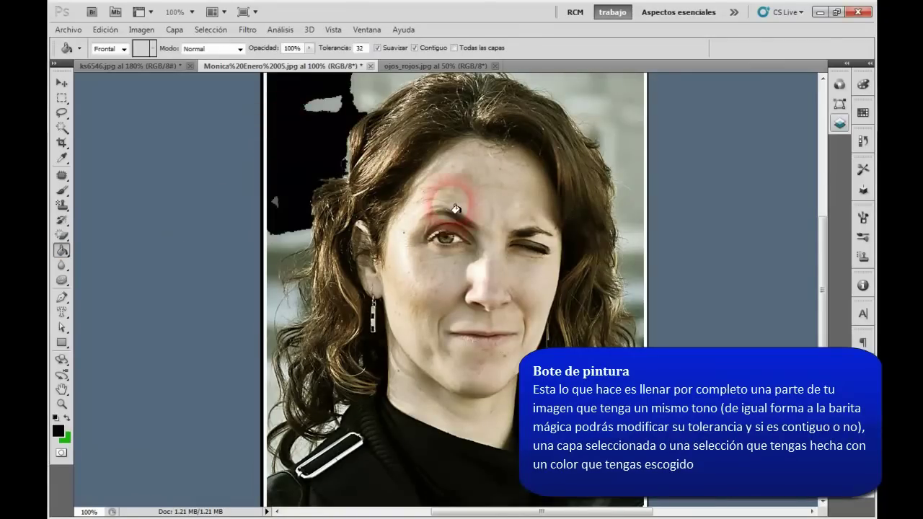
pyautogui.click(462, 186)
pyautogui.click(424, 297)
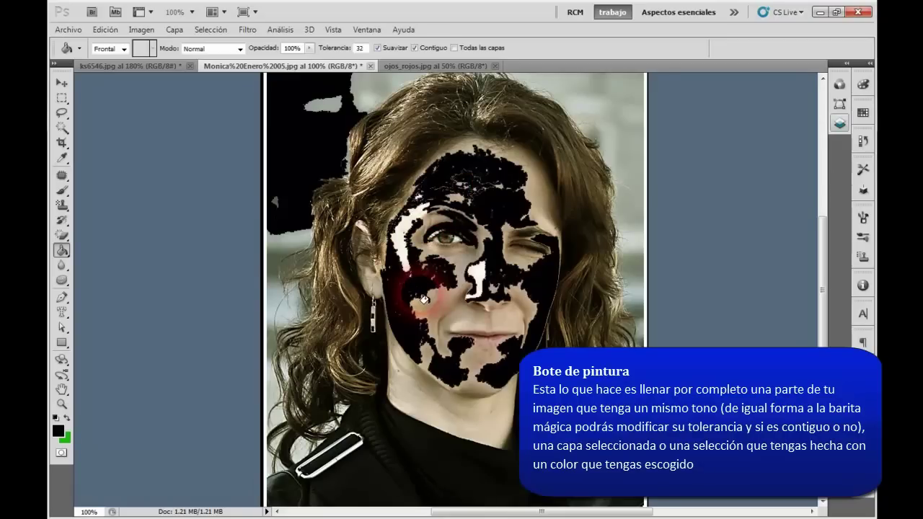
# Show the Layers panel and step back two of the black fills
pyautogui.click(840, 124)
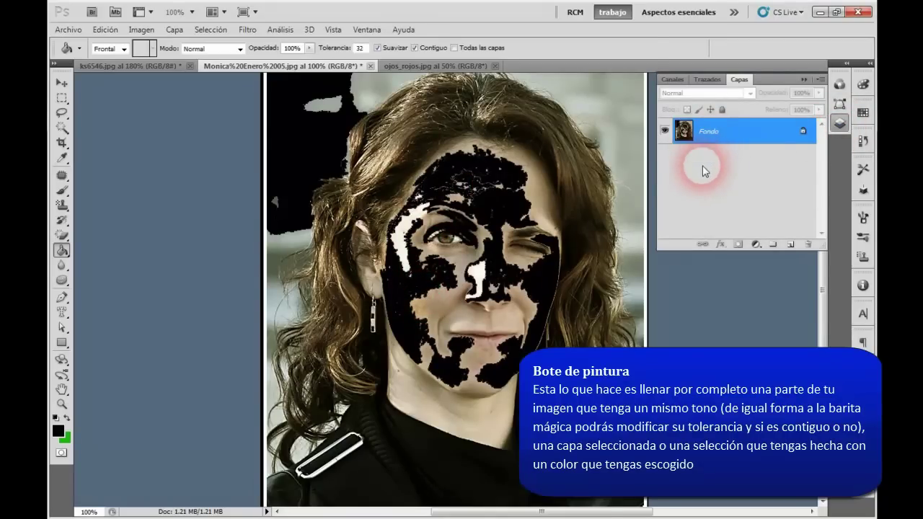
pyautogui.hotkey('ctrl', 'alt', 'z')
pyautogui.hotkey('ctrl', 'alt', 'z')
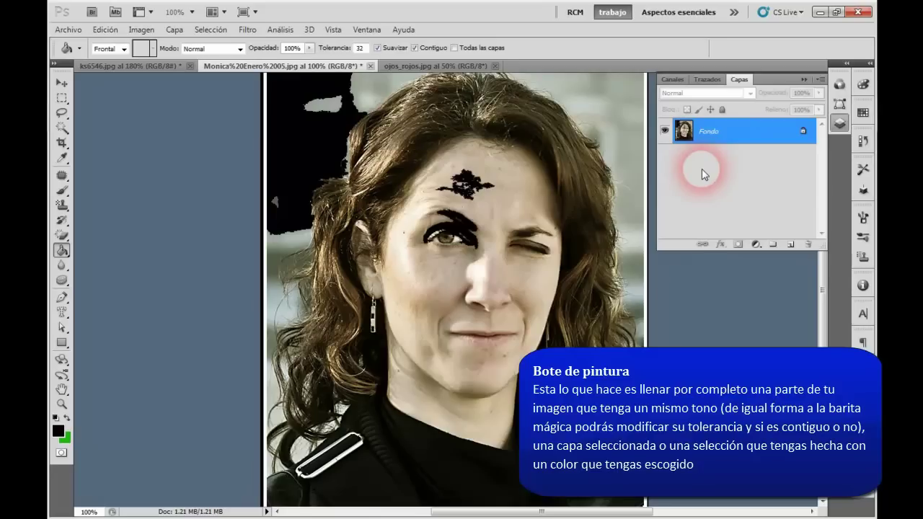
pyautogui.hotkey('ctrl', 'alt', 'z')
pyautogui.hotkey('ctrl', 'alt', 'z')
pyautogui.hotkey('ctrl', 'alt', 'z')
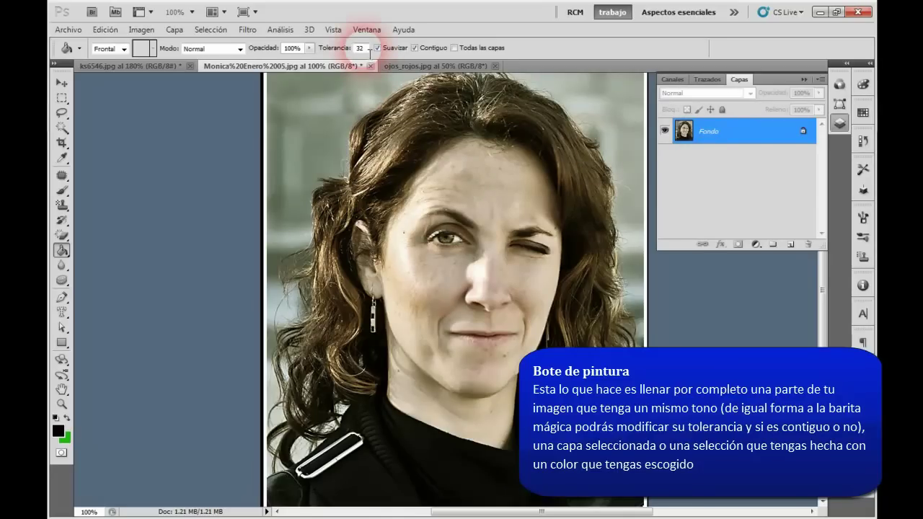
# Test a Paint Bucket fill at tolerance 100 on the portrait, then undo it
pyautogui.write('100')
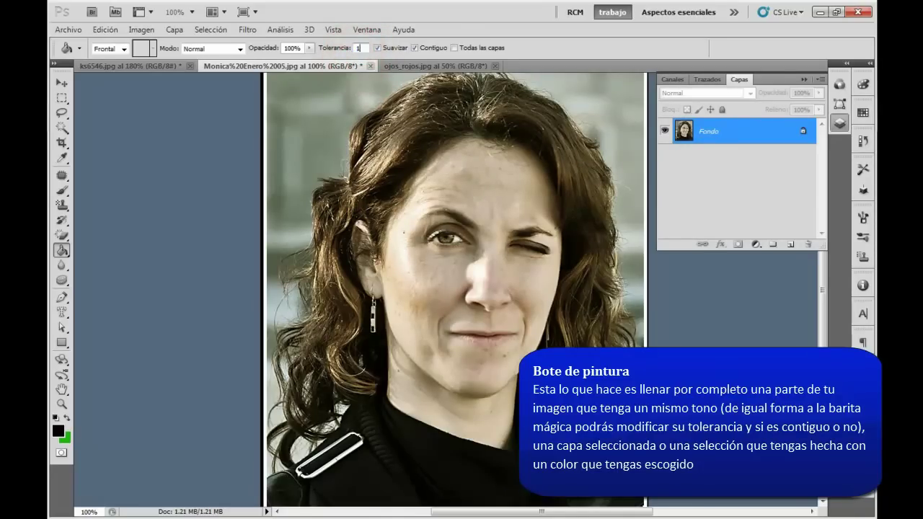
pyautogui.click(329, 132)
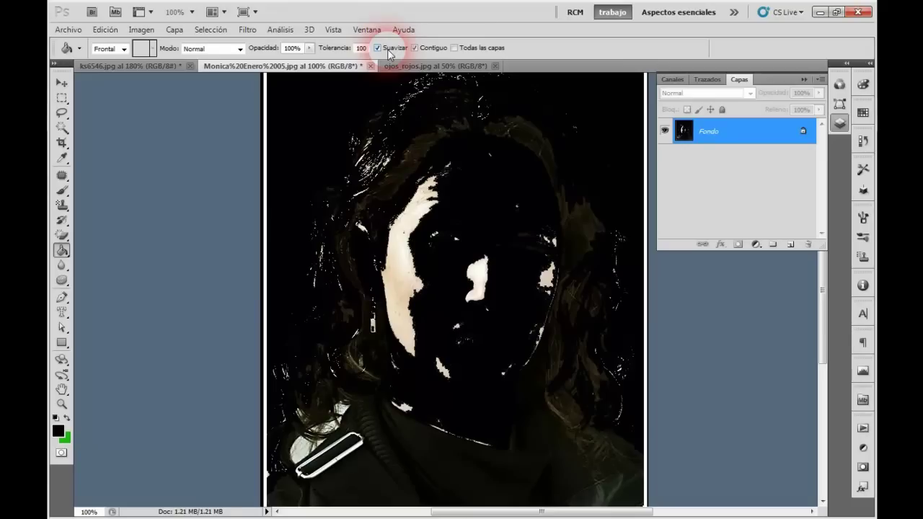
pyautogui.hotkey('ctrl', 'z')
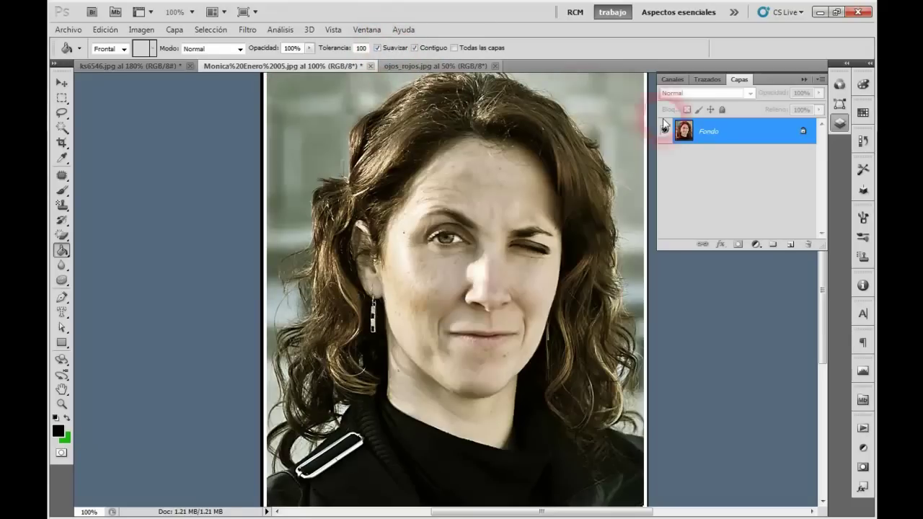
# Add a new layer Capa 1 above Fondo and fill it solid black
pyautogui.click(791, 246)
pyautogui.click(694, 140)
pyautogui.click(318, 132)
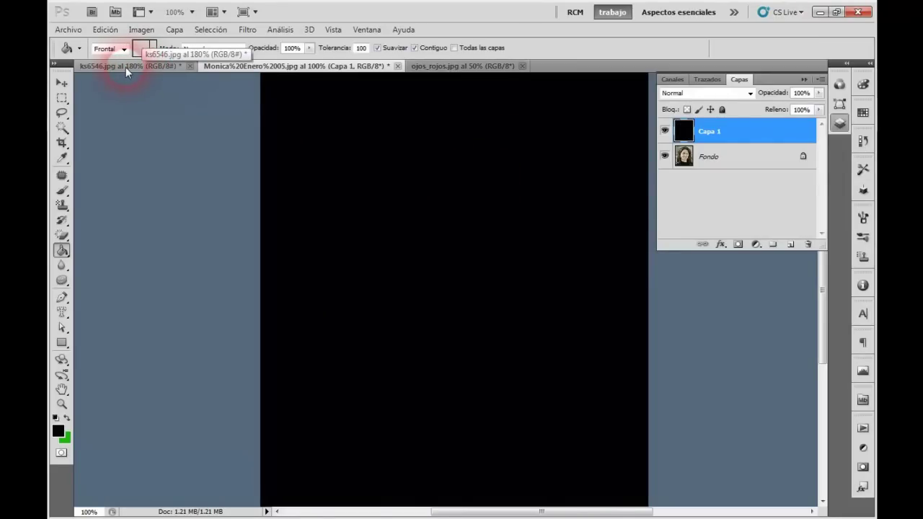
# On ks6546.jpg, fill the purple, blue, green, yellow, orange and red paint blobs black, including leftover specks
pyautogui.click(126, 67)
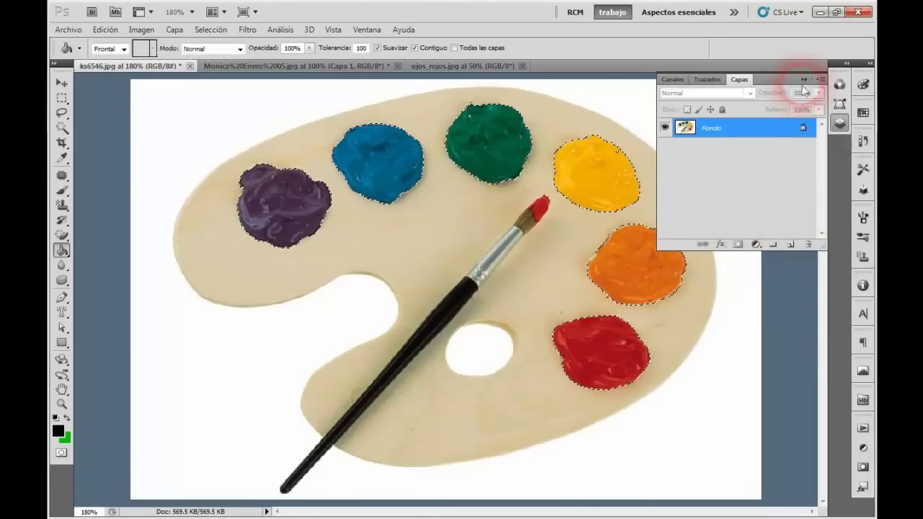
pyautogui.click(806, 80)
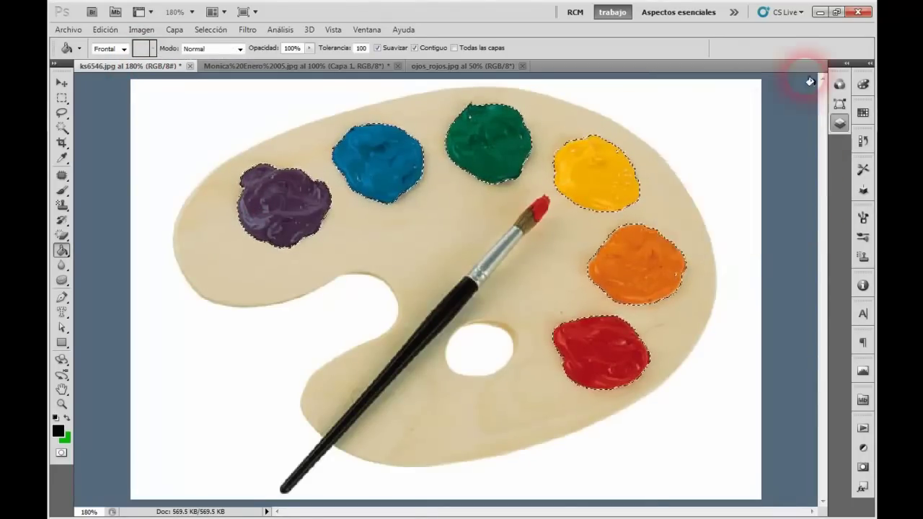
pyautogui.click(274, 200)
pyautogui.click(420, 157)
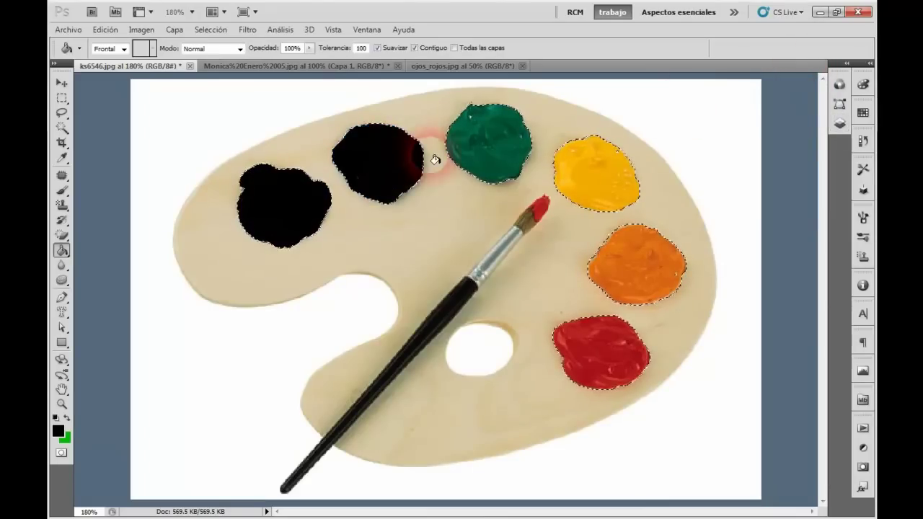
pyautogui.click(495, 146)
pyautogui.click(589, 173)
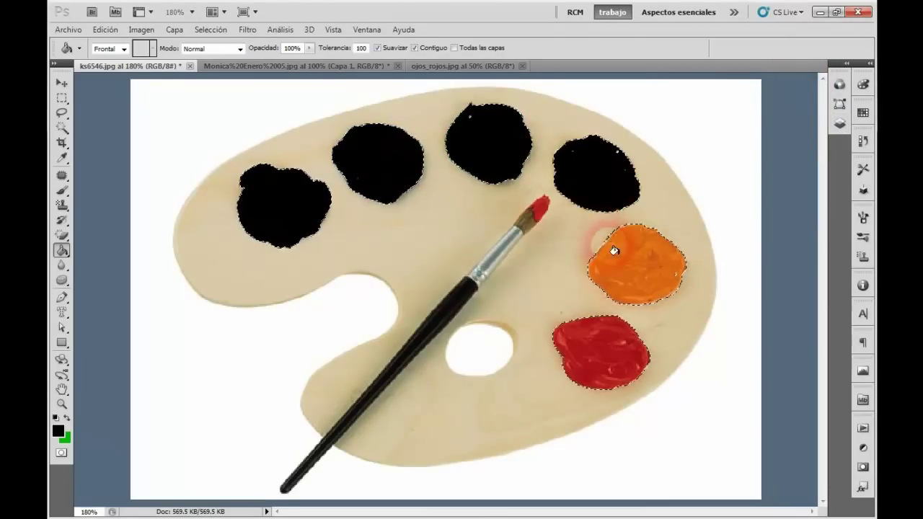
pyautogui.click(641, 275)
pyautogui.click(594, 360)
pyautogui.click(511, 144)
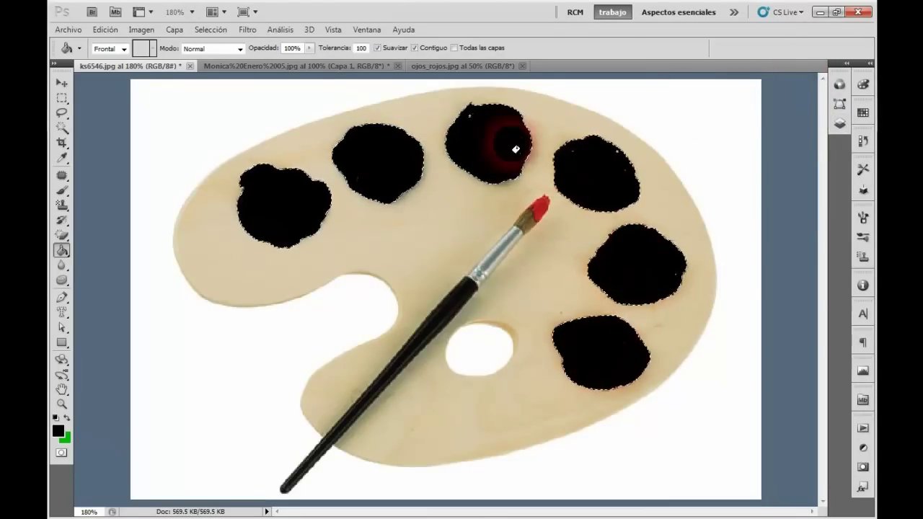
pyautogui.click(264, 181)
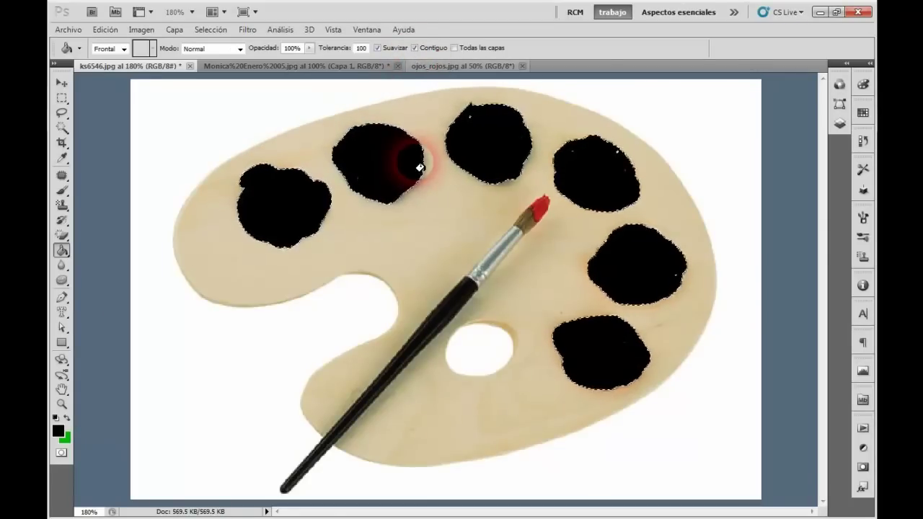
# Blur the paintbrush handle and lower-left palette edge, then show fondos_de_flores_lv6Vc.jpg
pyautogui.click(61, 265)
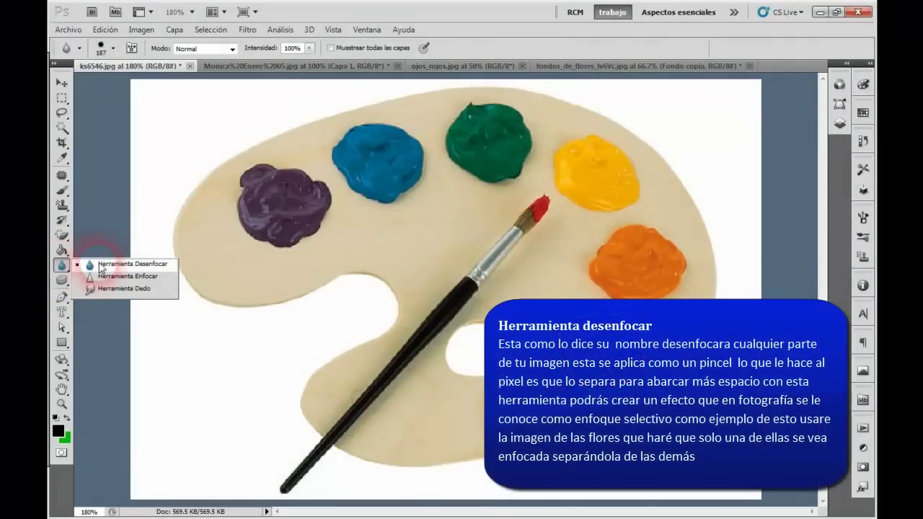
pyautogui.click(101, 266)
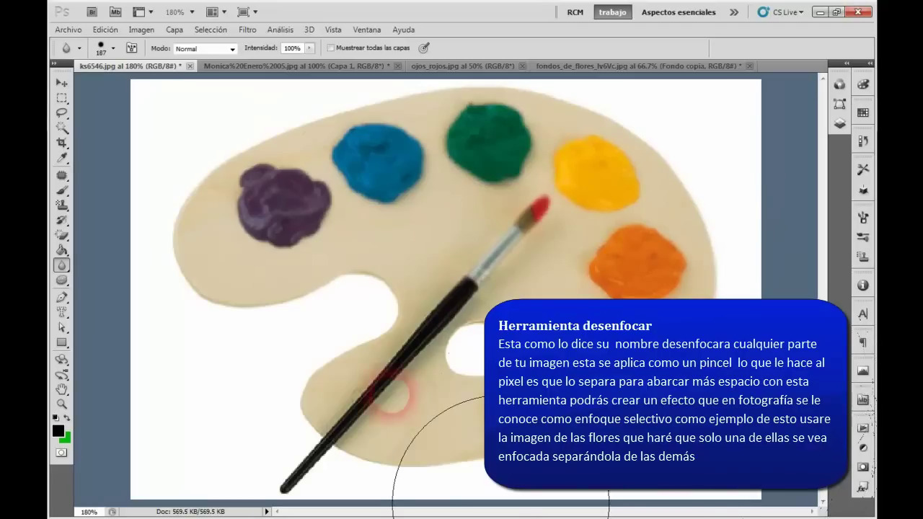
pyautogui.moveTo(621, 432); pyautogui.dragTo(354, 369)
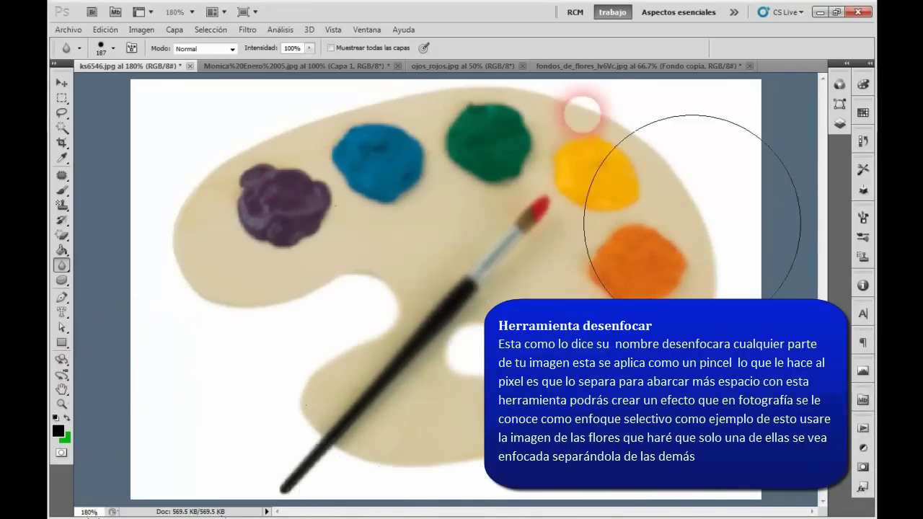
pyautogui.click(603, 65)
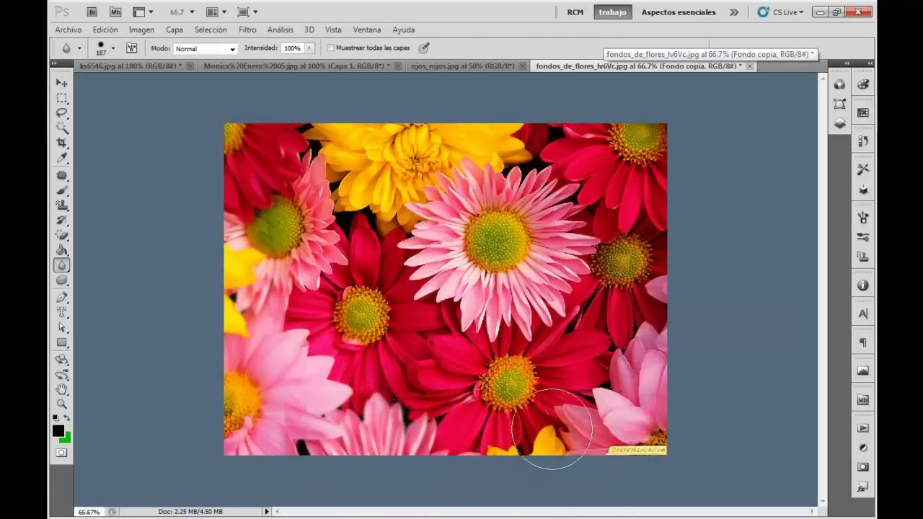
# Blur the red, yellow and red petals around the central pink daisy with three Blur tool strokes
pyautogui.moveTo(541, 426); pyautogui.dragTo(478, 401)
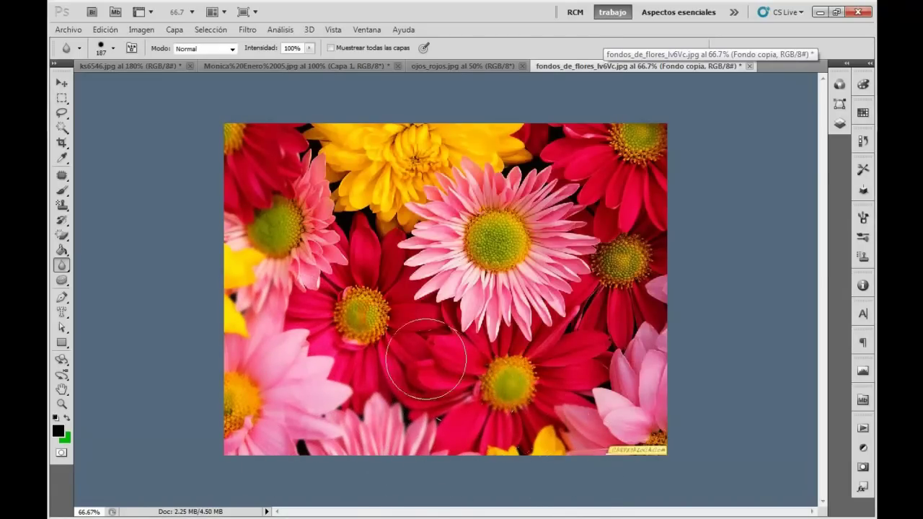
pyautogui.moveTo(377, 330)
pyautogui.mouseDown()
pyautogui.moveTo(415, 191)
pyautogui.moveTo(473, 173)
pyautogui.moveTo(653, 214)
pyautogui.mouseUp()
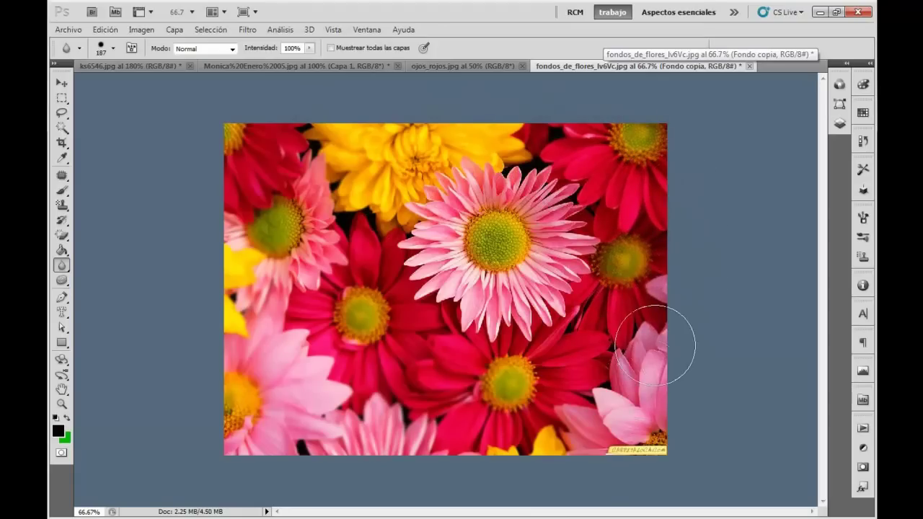
pyautogui.moveTo(641, 382); pyautogui.dragTo(398, 364)
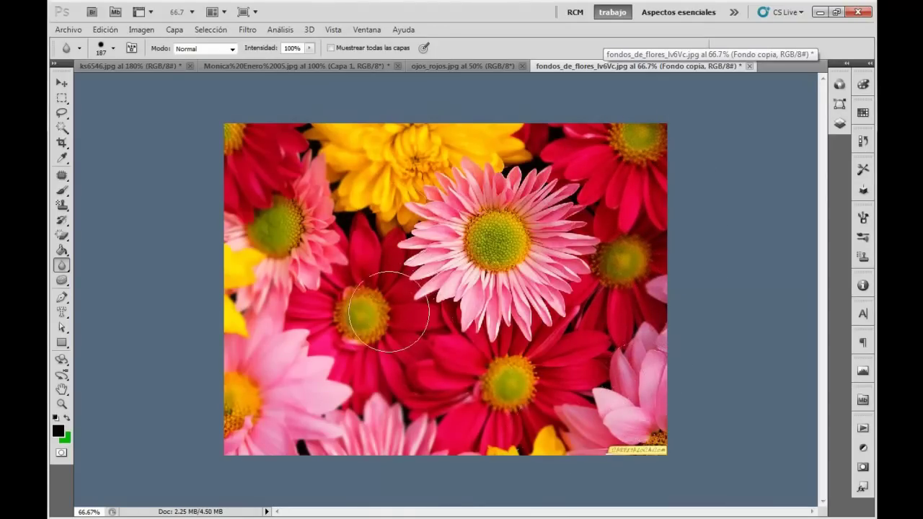